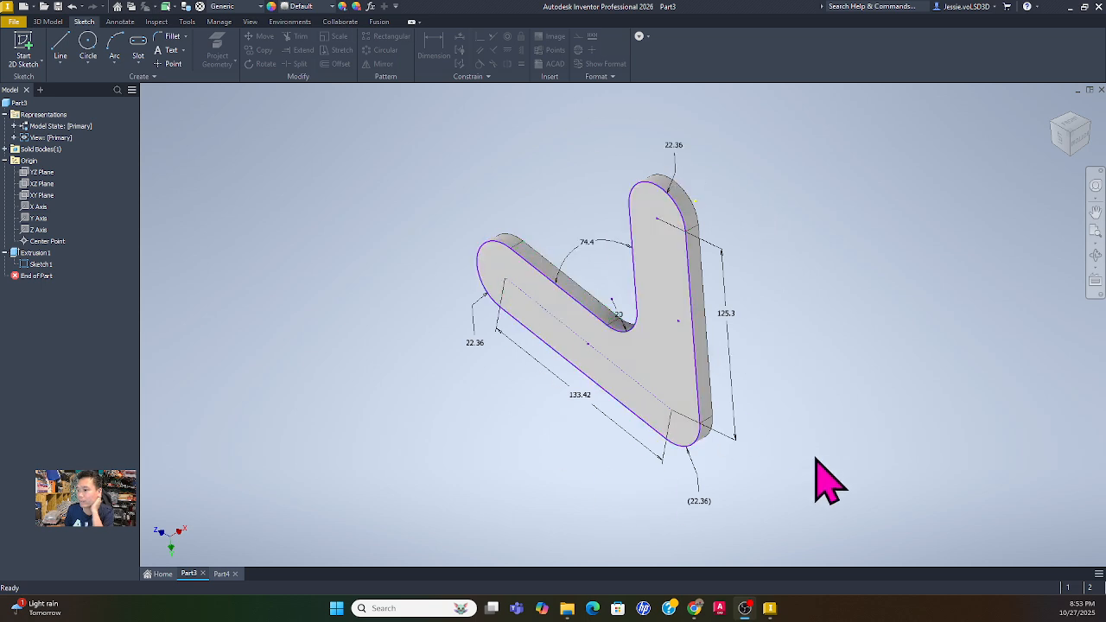
- Switch to the empty Part4 document and bring up its sketching tools
{"action": "left_click", "coordinate": [222, 574]}
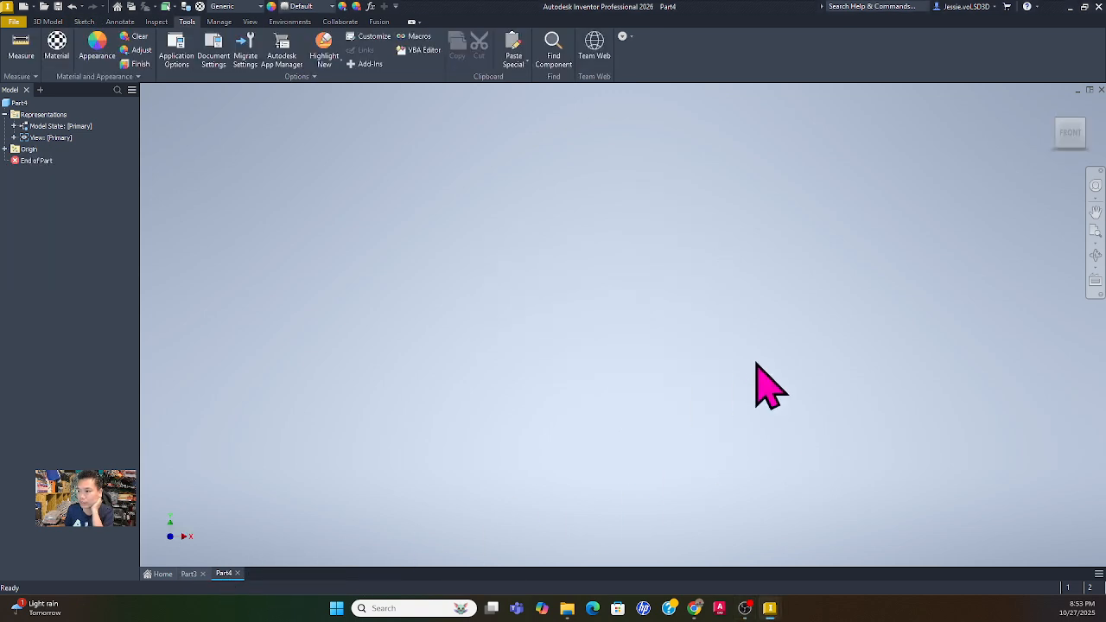
{"action": "left_click", "coordinate": [84, 22]}
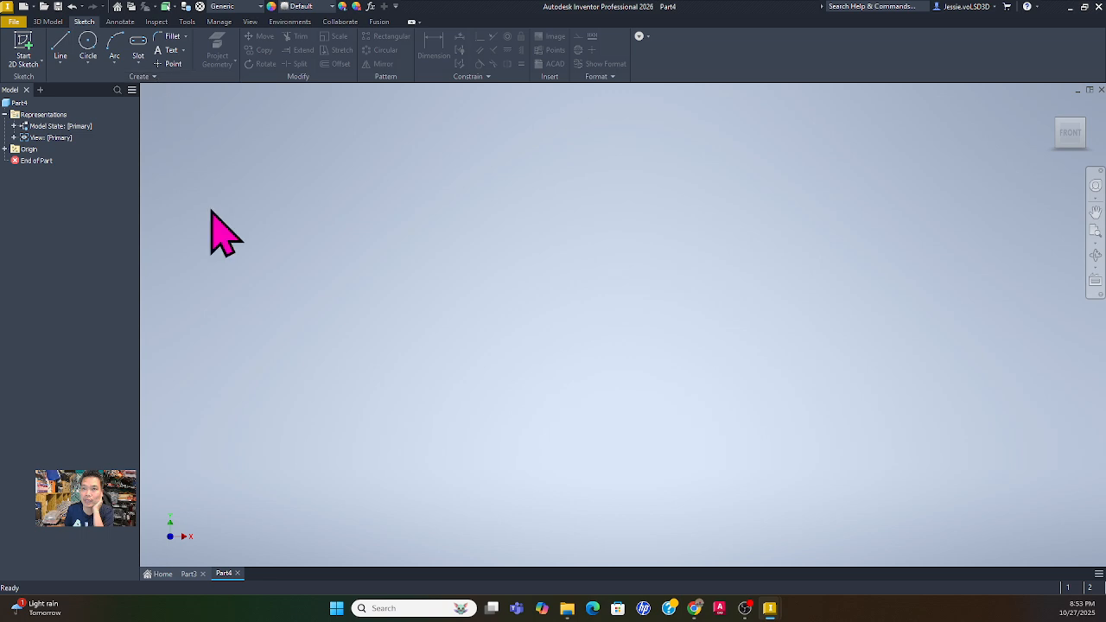
{"action": "left_click", "coordinate": [140, 44]}
{"action": "left_click", "coordinate": [140, 48]}
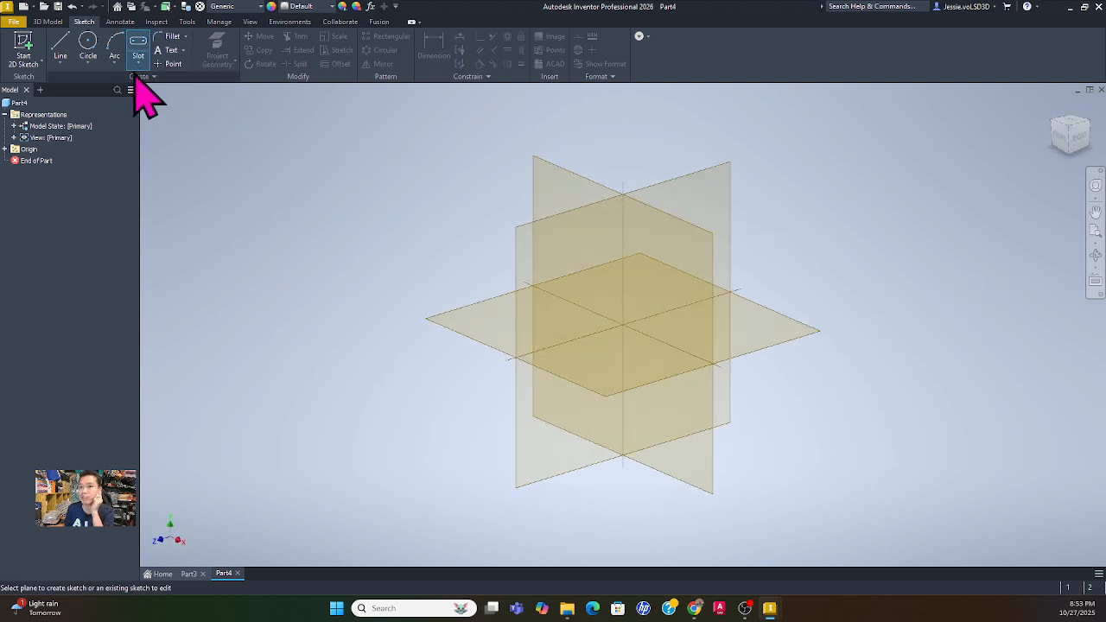
{"action": "left_click", "coordinate": [139, 61]}
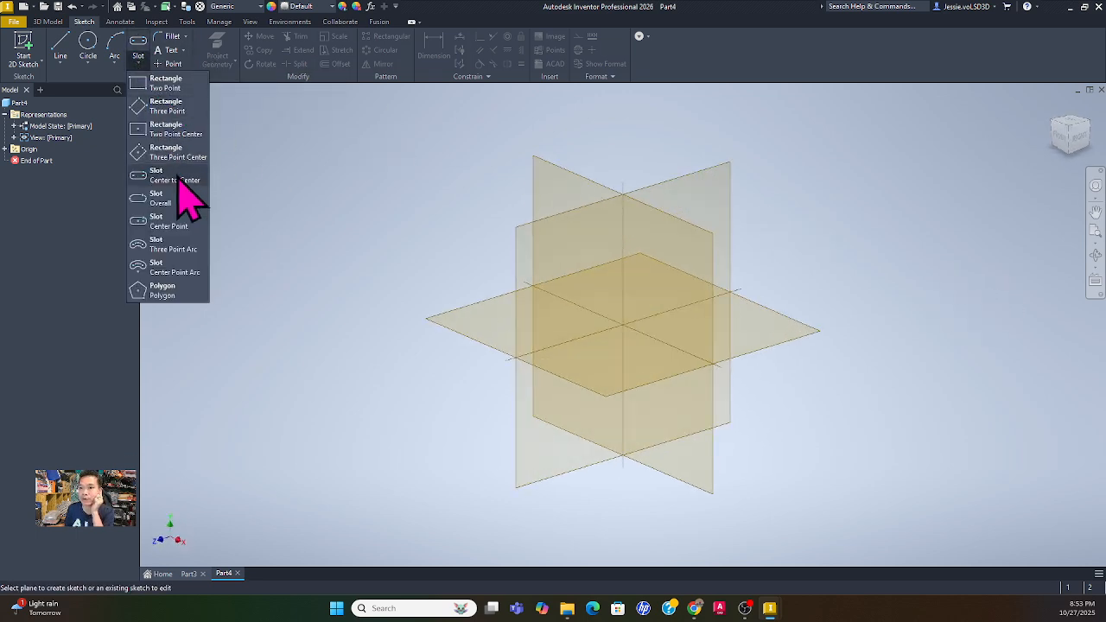
{"action": "left_click", "coordinate": [164, 86]}
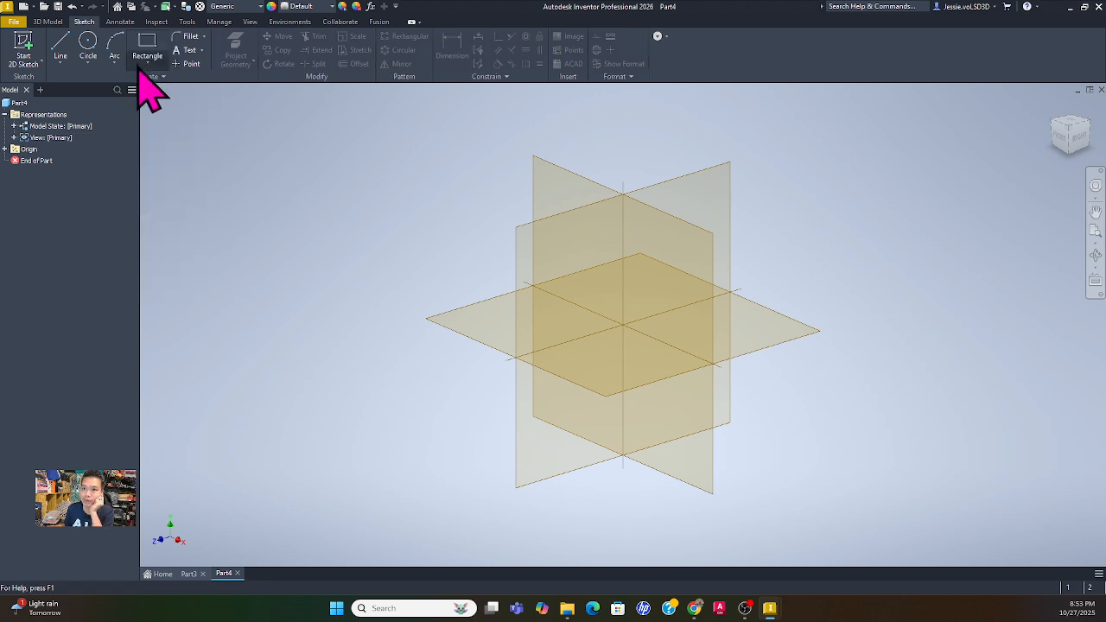
{"action": "left_click", "coordinate": [152, 69]}
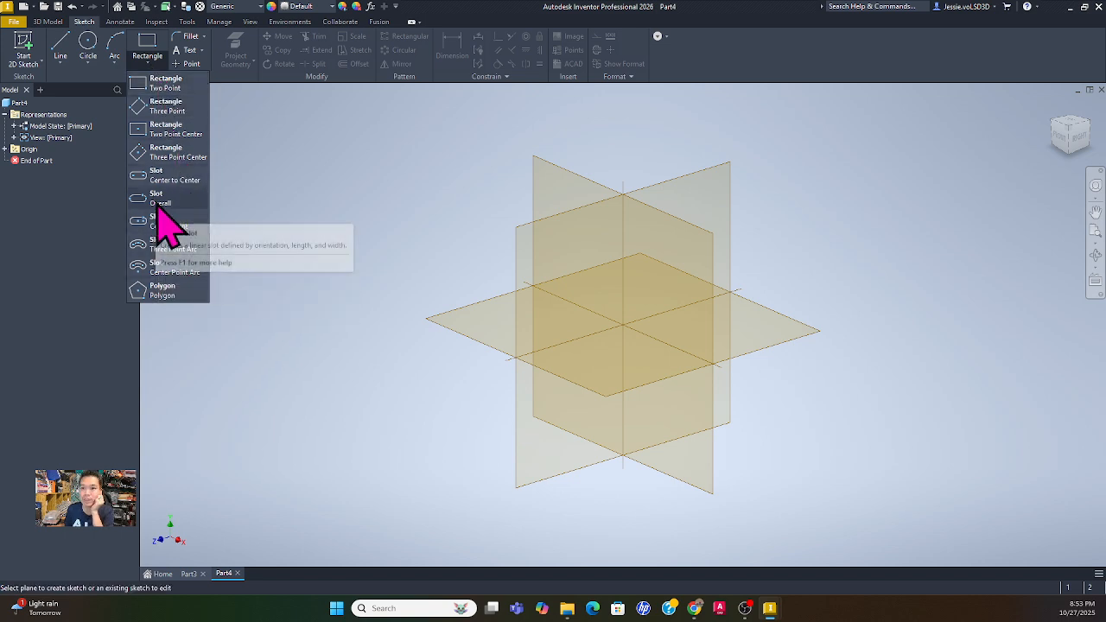
{"action": "left_click", "coordinate": [175, 176]}
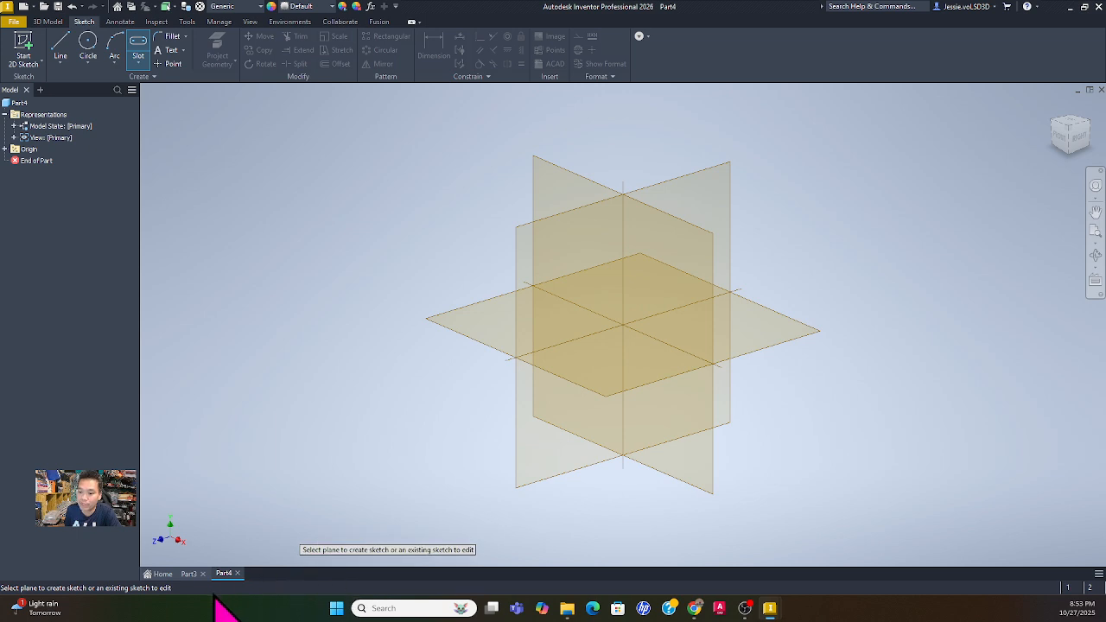
{"action": "left_click", "coordinate": [188, 575]}
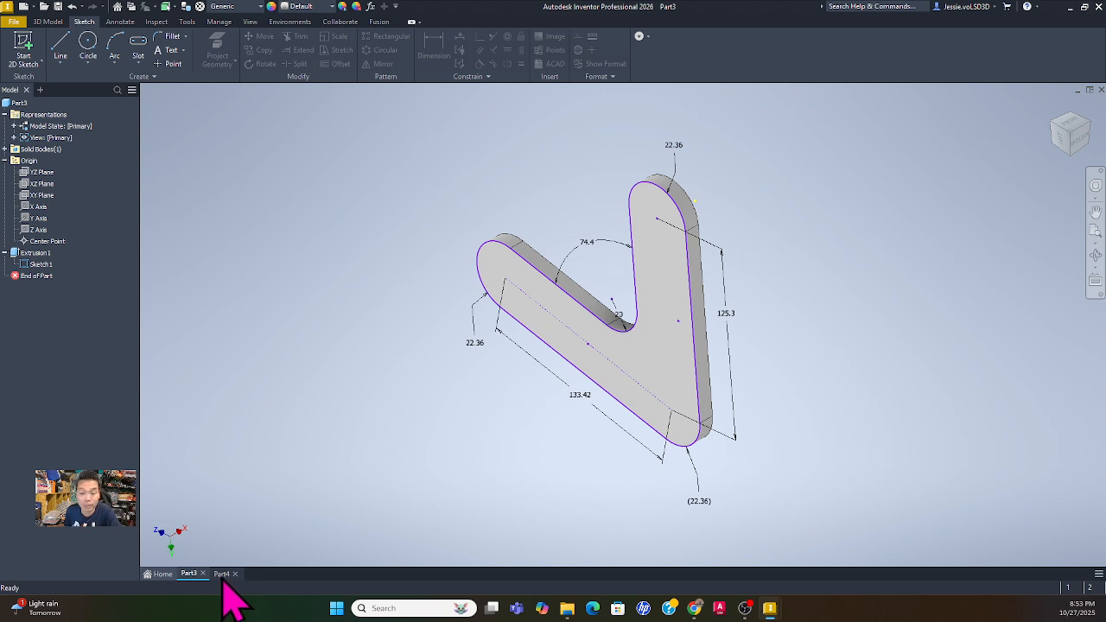
{"action": "mouse_move", "coordinate": [223, 581]}
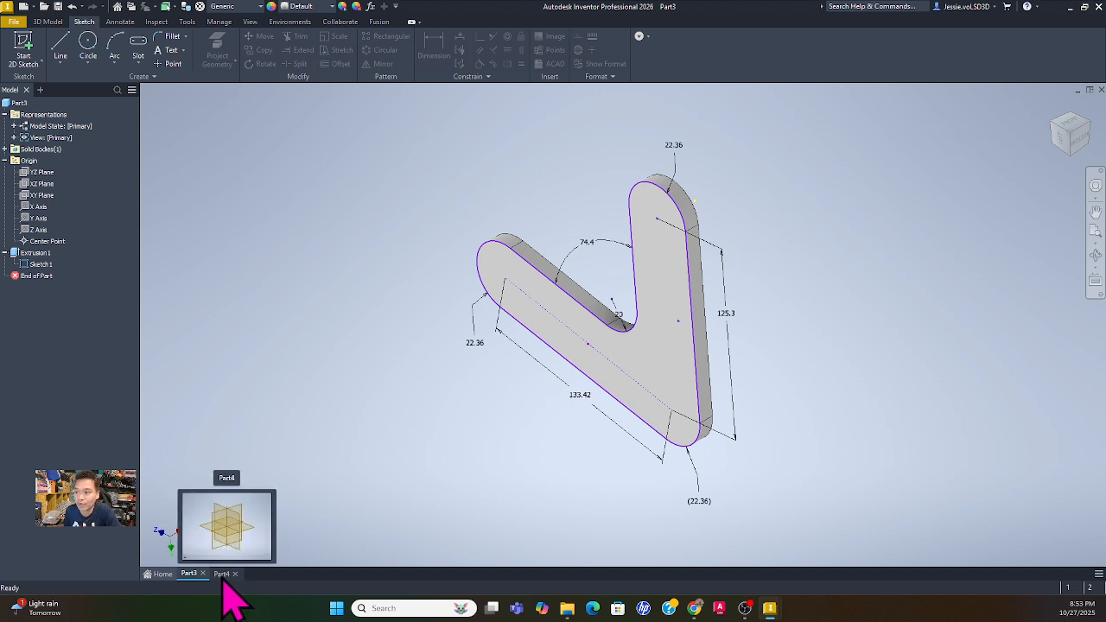
{"action": "left_click", "coordinate": [223, 575]}
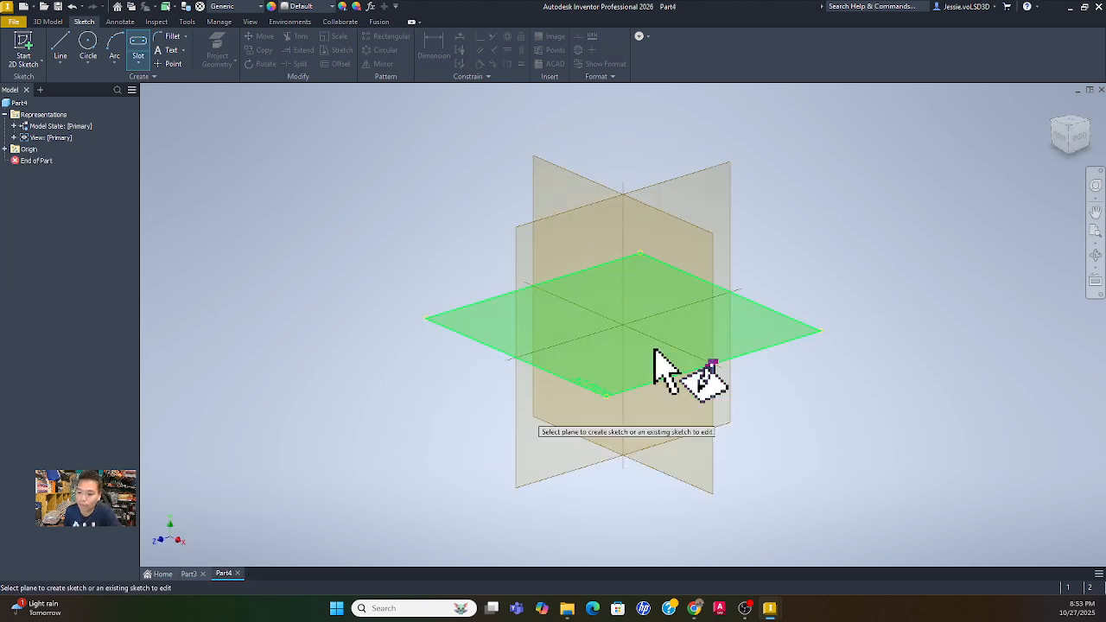
{"action": "key", "text": "Escape"}
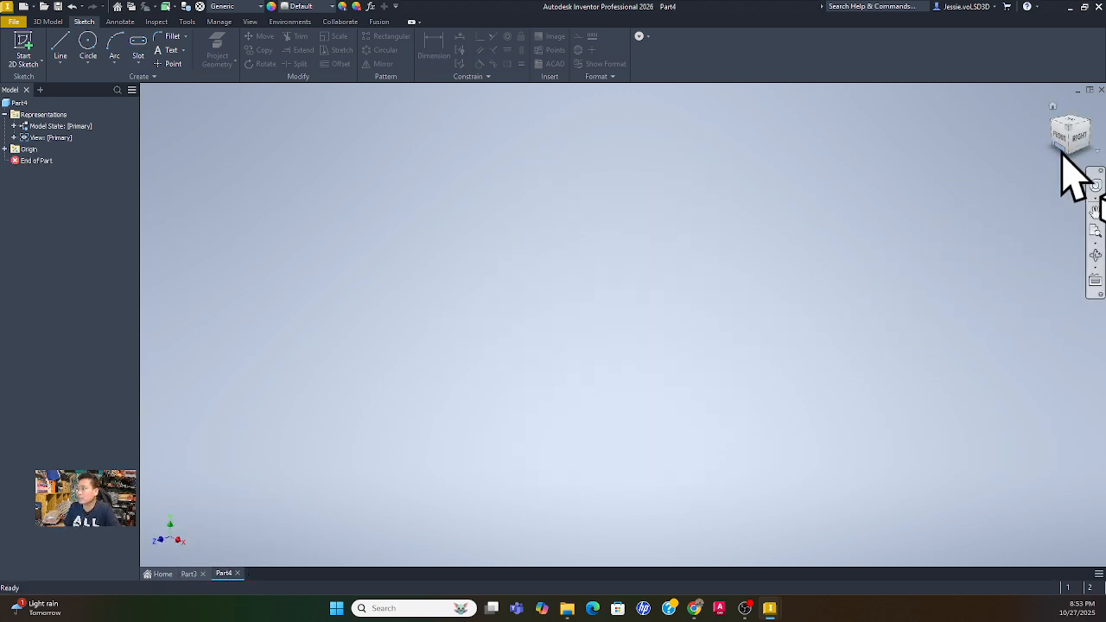
- Orient the empty part to its front view, define that view as Top, and return to the home view
{"action": "left_click", "coordinate": [1064, 140]}
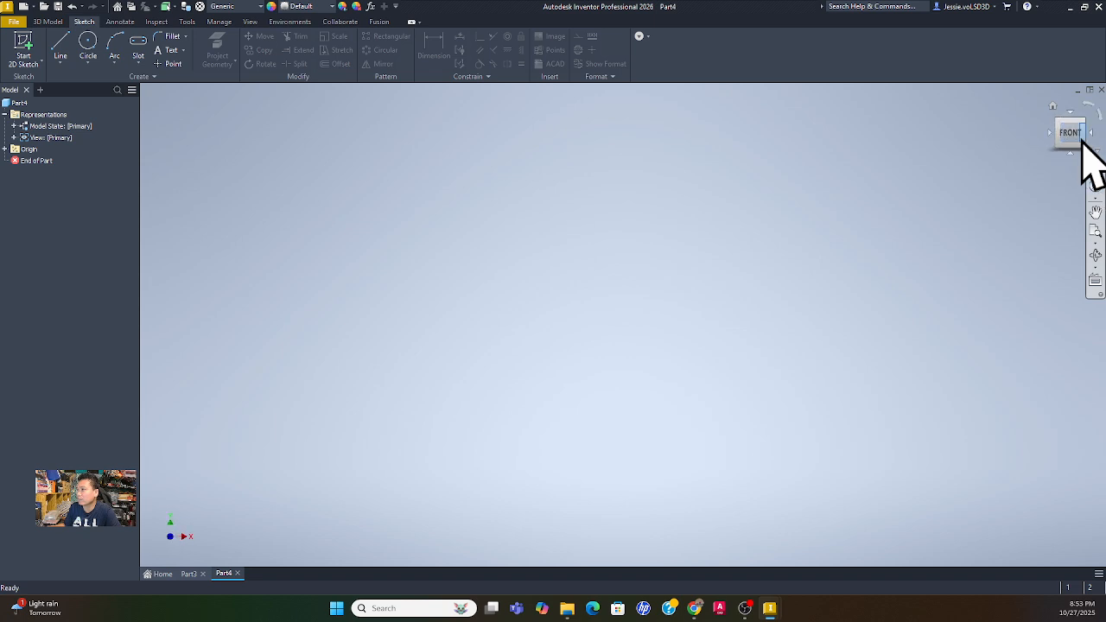
{"action": "right_click", "coordinate": [1068, 136]}
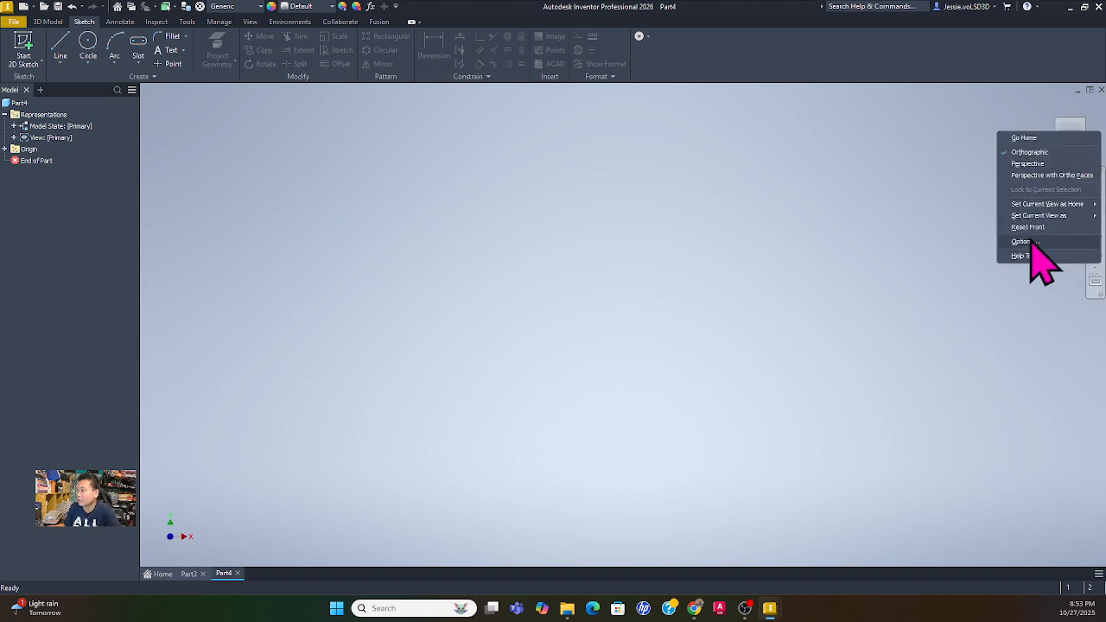
{"action": "mouse_move", "coordinate": [1033, 220]}
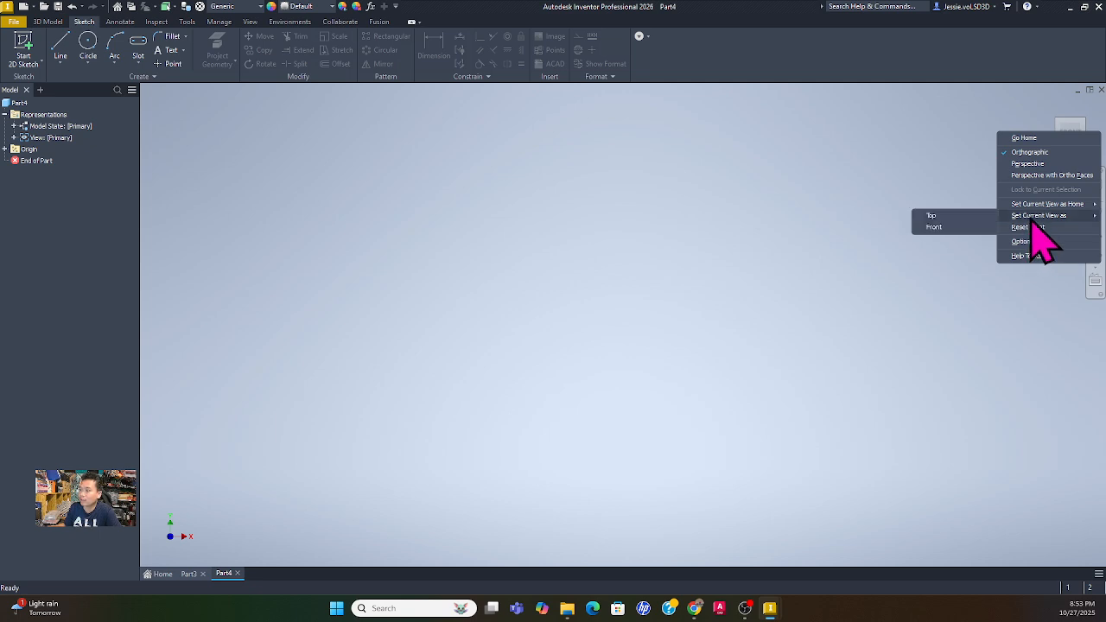
{"action": "left_click", "coordinate": [934, 216]}
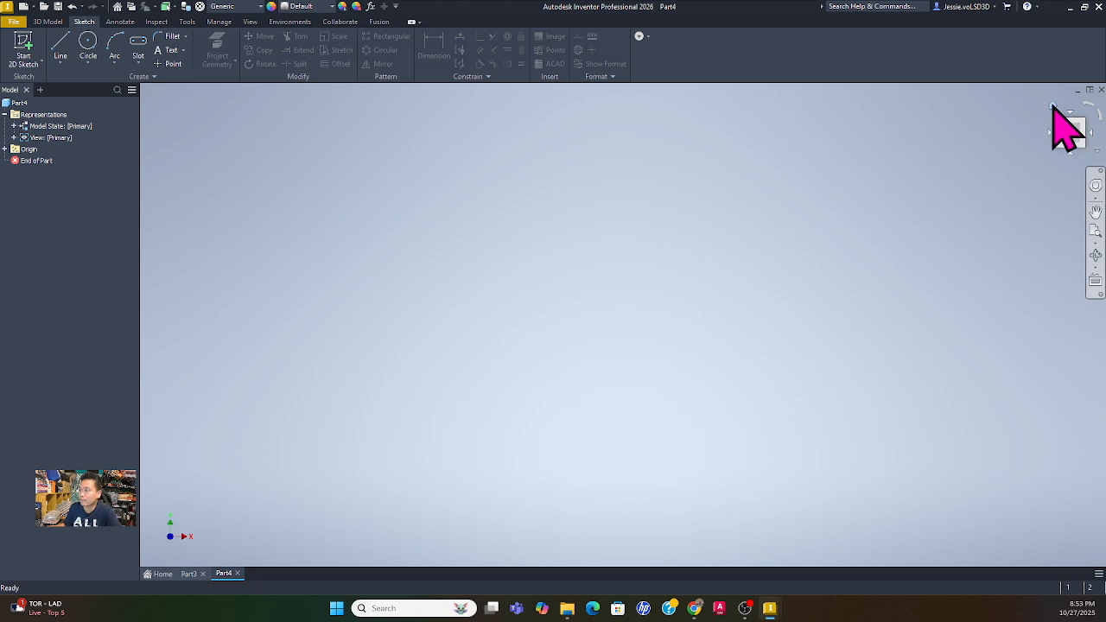
{"action": "left_click", "coordinate": [1052, 105]}
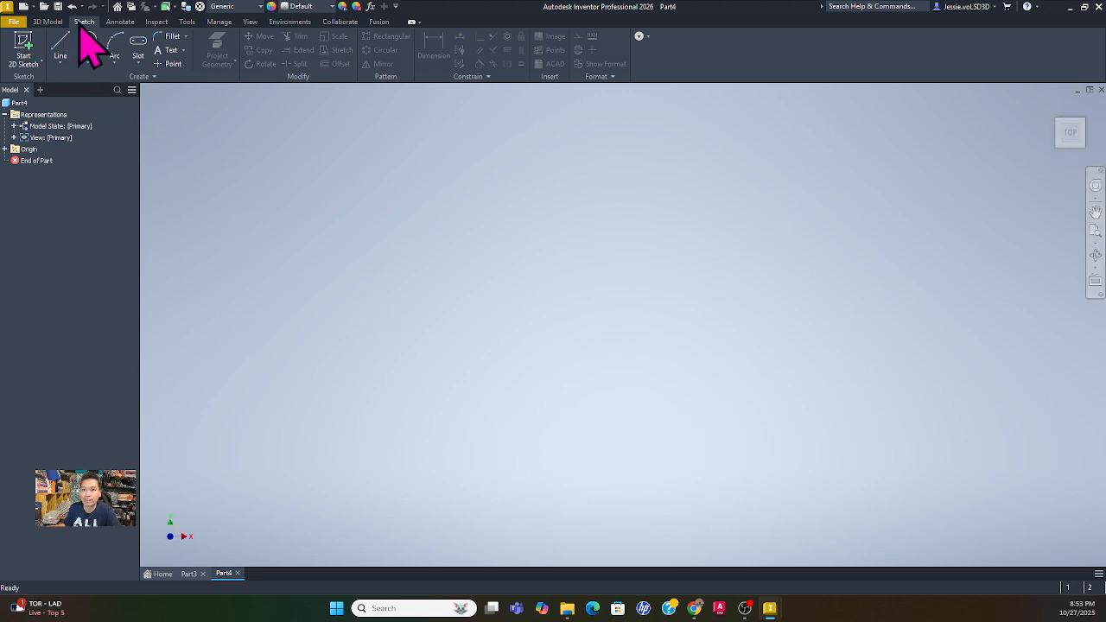
- Start a center-to-center slot sketch on the XY plane, placing the first center above and to the right of the origin
{"action": "left_click", "coordinate": [140, 44]}
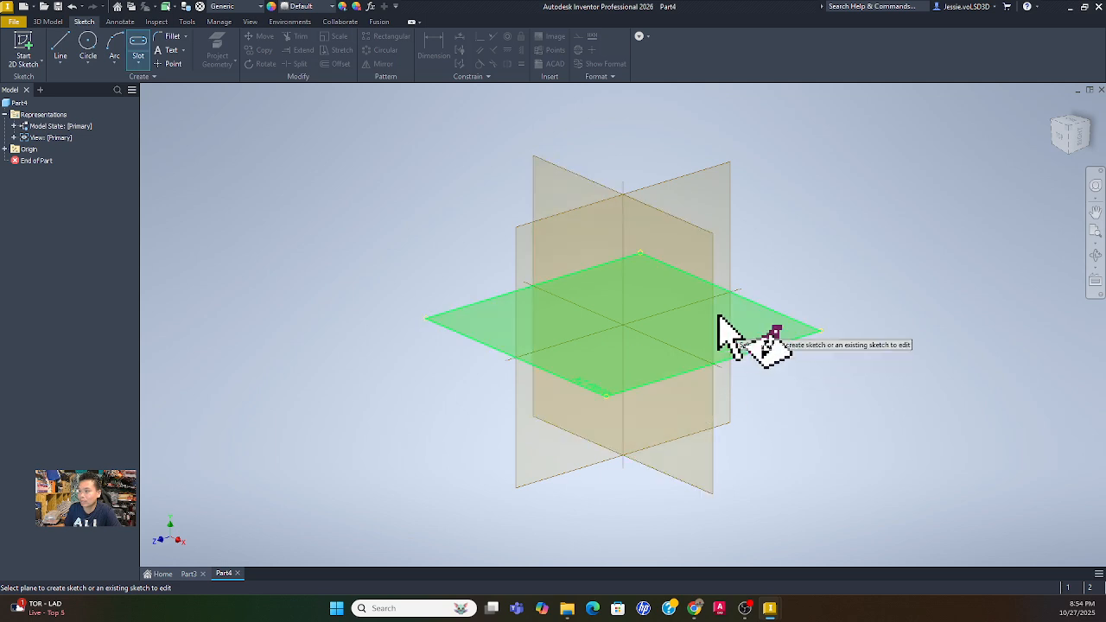
{"action": "left_click", "coordinate": [715, 268]}
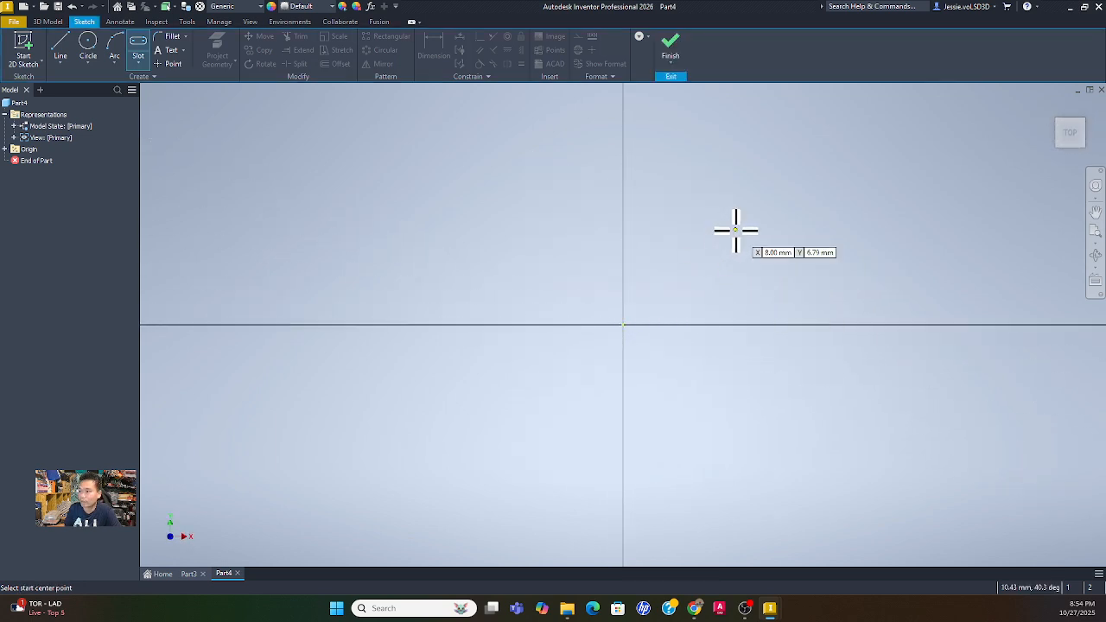
{"action": "mouse_move", "coordinate": [735, 230]}
{"action": "middle_mouse_down"}
{"action": "mouse_move", "coordinate": [450, 432]}
{"action": "mouse_move", "coordinate": [389, 454]}
{"action": "middle_mouse_up"}
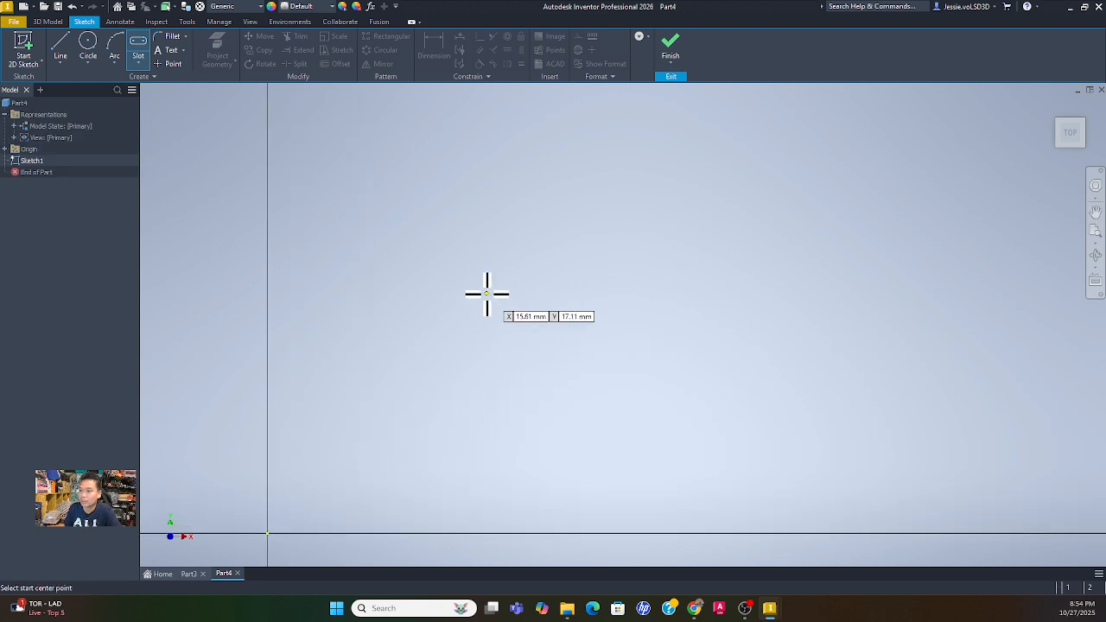
{"action": "left_click", "coordinate": [375, 421]}
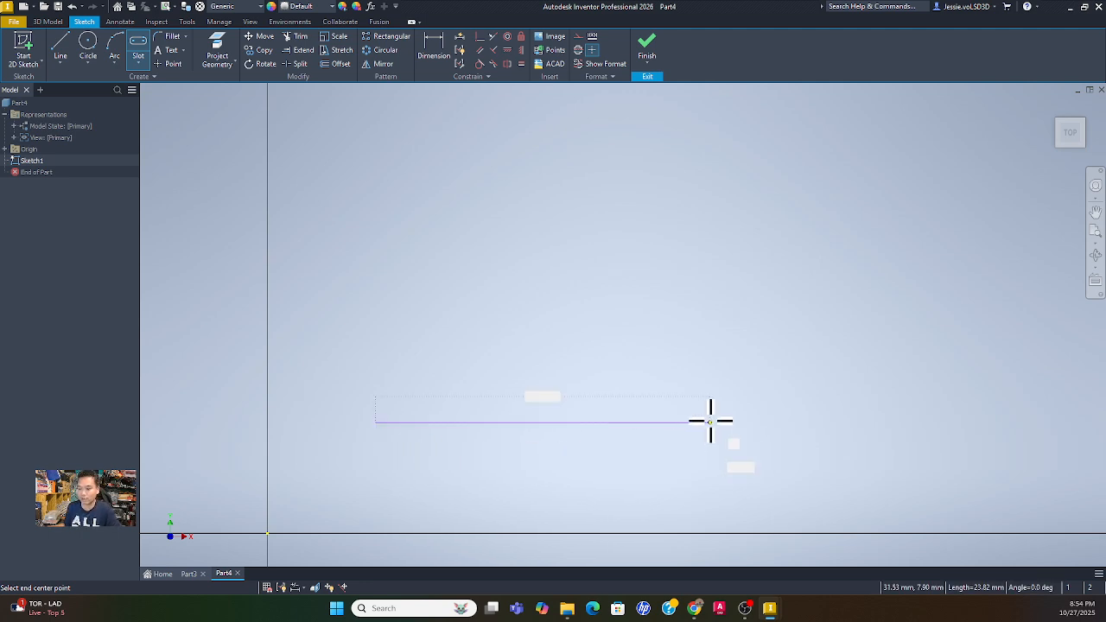
- Complete the horizontal slot with the 125.3 mm center distance from Part3 and an end radius of about 32.5 mm
{"action": "left_click", "coordinate": [190, 574]}
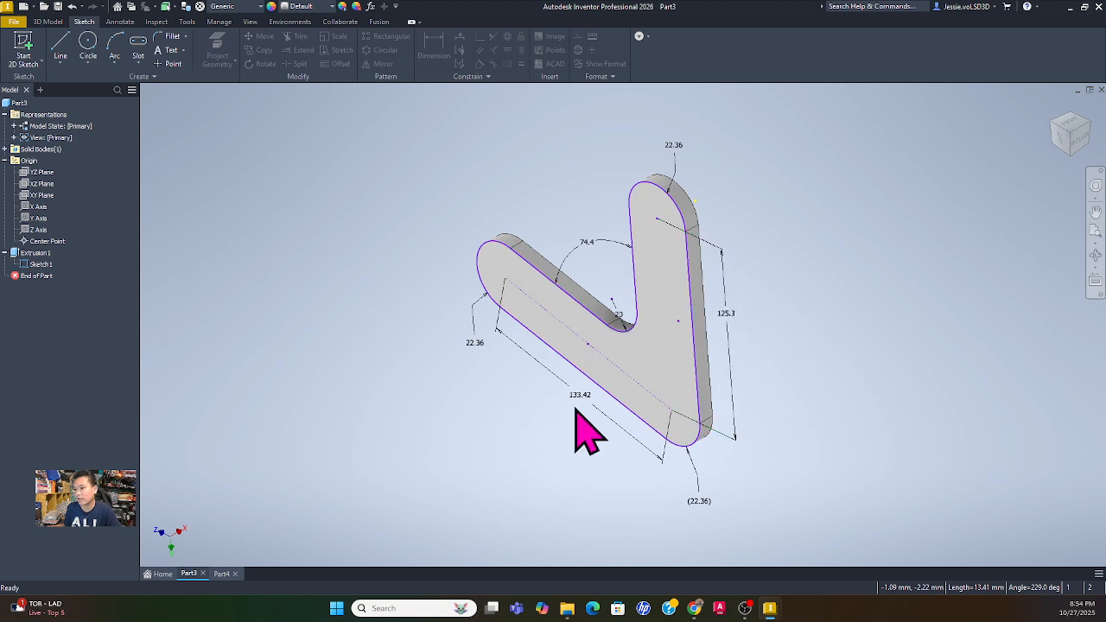
{"action": "left_click", "coordinate": [221, 574]}
{"action": "left_click", "coordinate": [375, 423]}
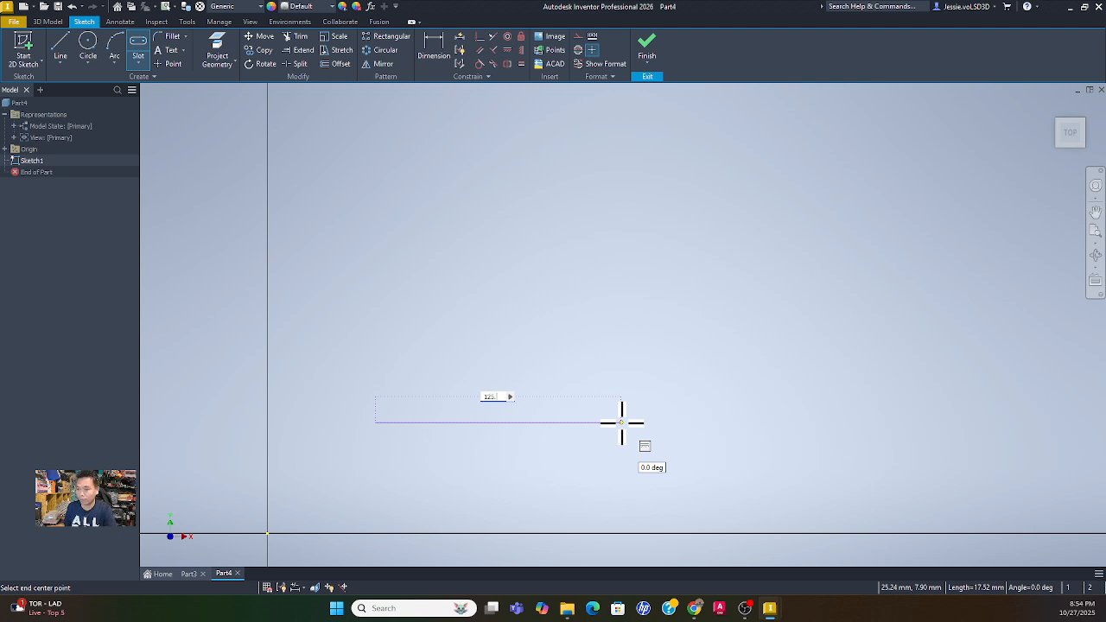
{"action": "left_click", "coordinate": [187, 574]}
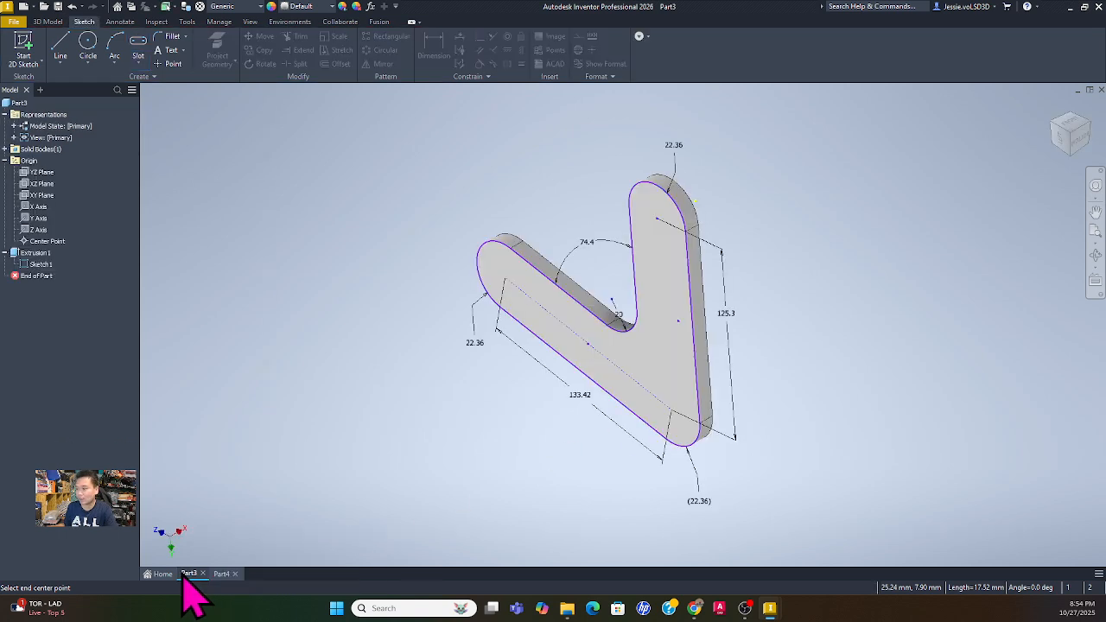
{"action": "left_click", "coordinate": [221, 574]}
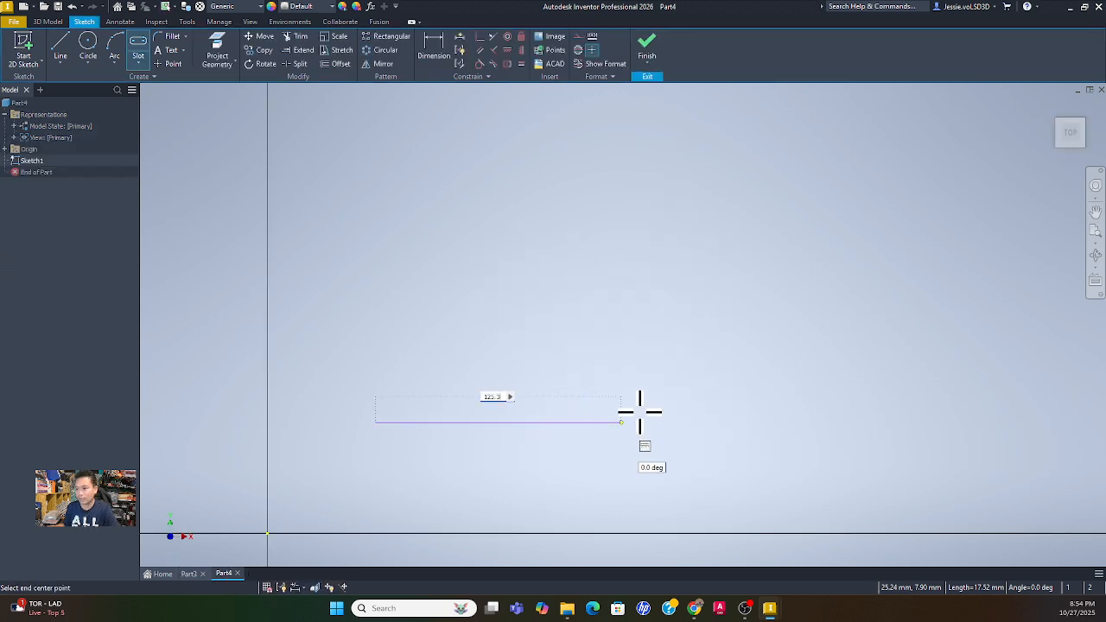
{"action": "key", "text": "Return"}
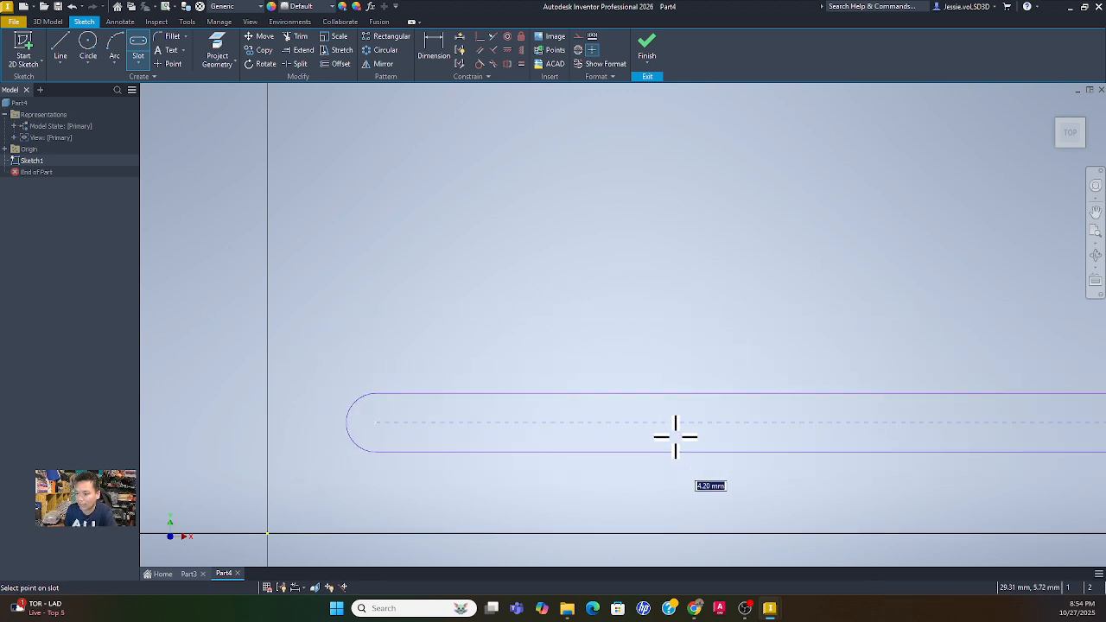
{"action": "scroll", "coordinate": [593, 425], "scroll_direction": "down", "scroll_amount": 6}
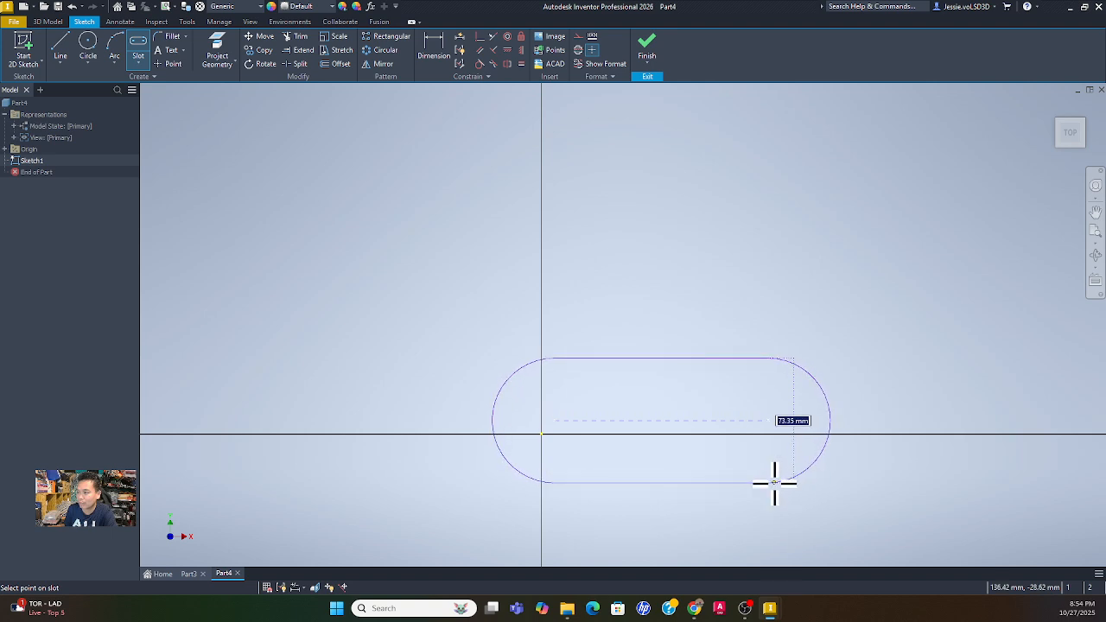
{"action": "left_click", "coordinate": [782, 474]}
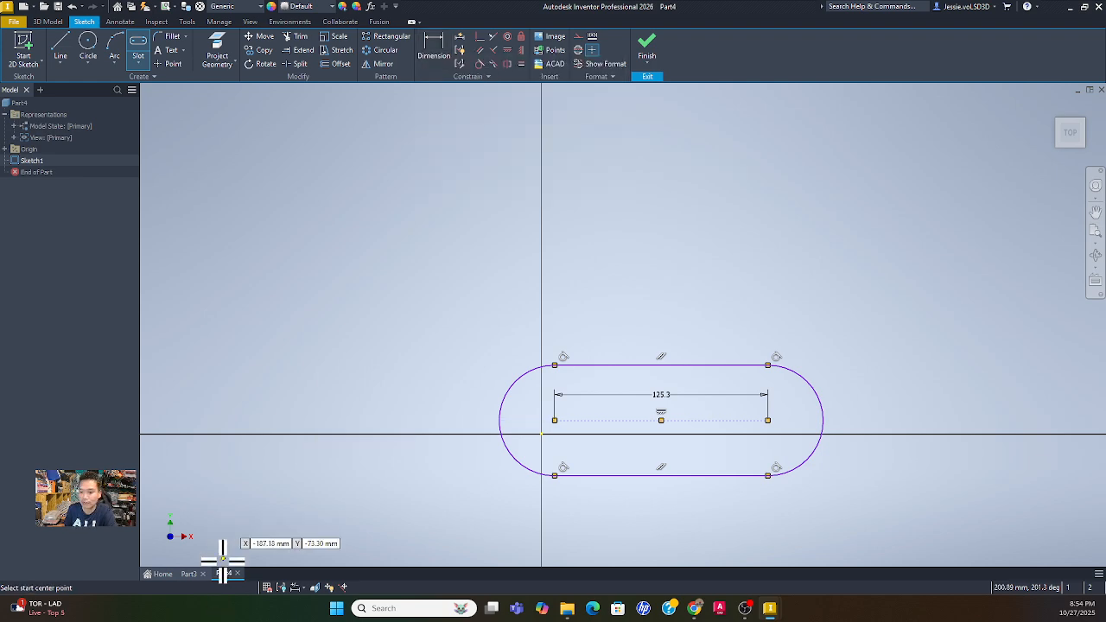
- Check the end radius in Part3 and dimension the Part4 slot's left arc to a 22.36 mm radius
{"action": "left_click", "coordinate": [188, 574]}
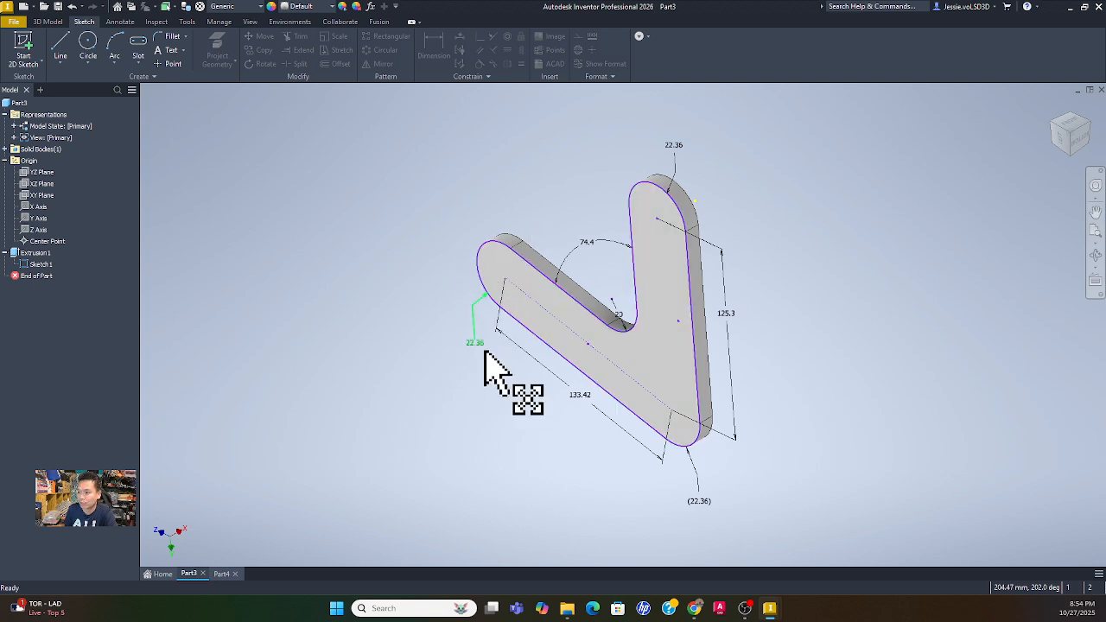
{"action": "left_click", "coordinate": [221, 574]}
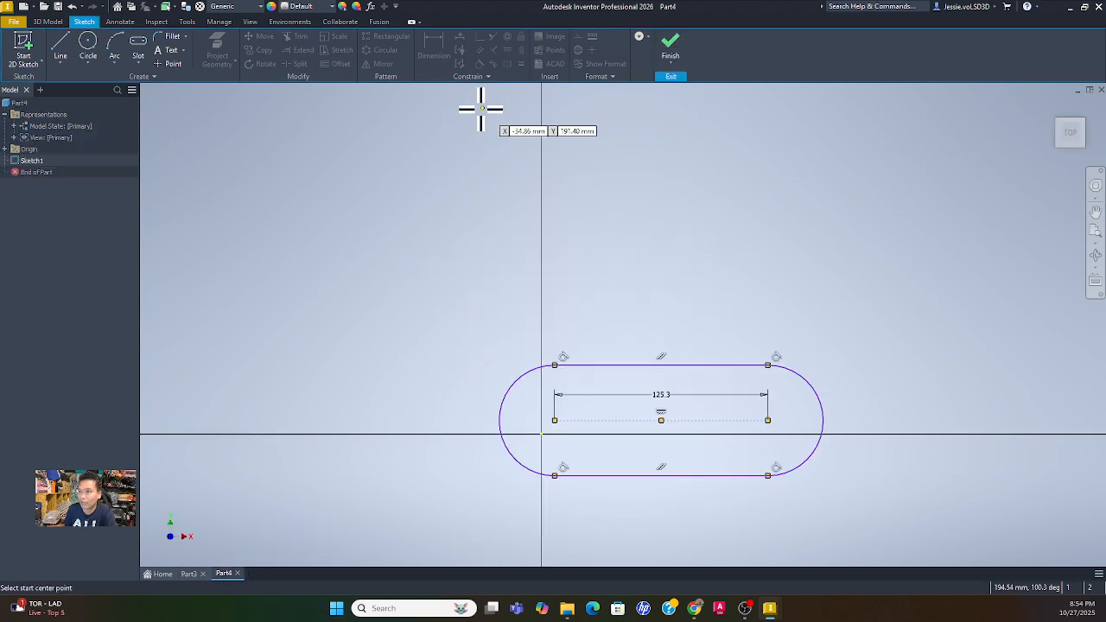
{"action": "left_click", "coordinate": [518, 466]}
{"action": "left_click", "coordinate": [469, 467]}
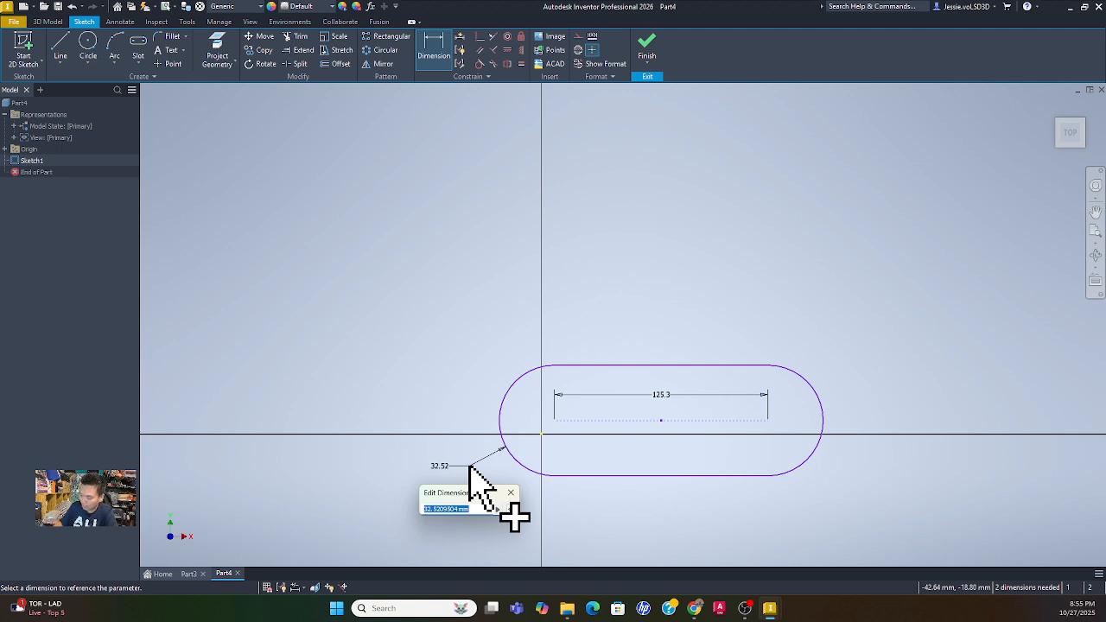
{"action": "type", "text": "22.36"}
{"action": "key", "text": "Return"}
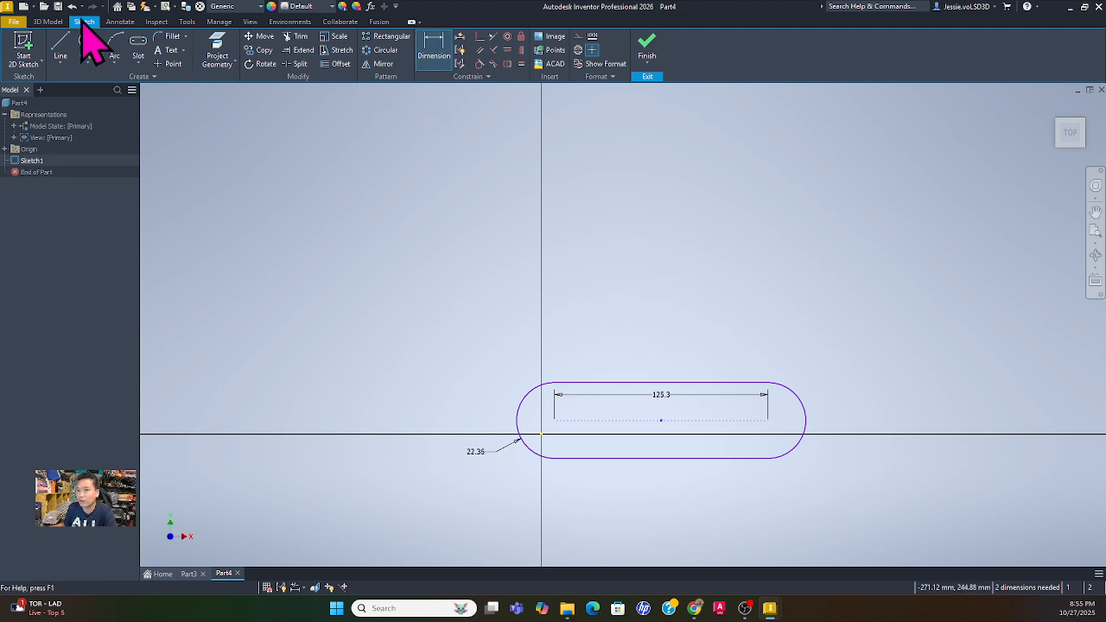
- Draw a second center-to-center slot from the horizontal slot's right center, tilted up-left, with Part3's 133.42 mm center distance and about 25 mm end radius
{"action": "left_click", "coordinate": [139, 47]}
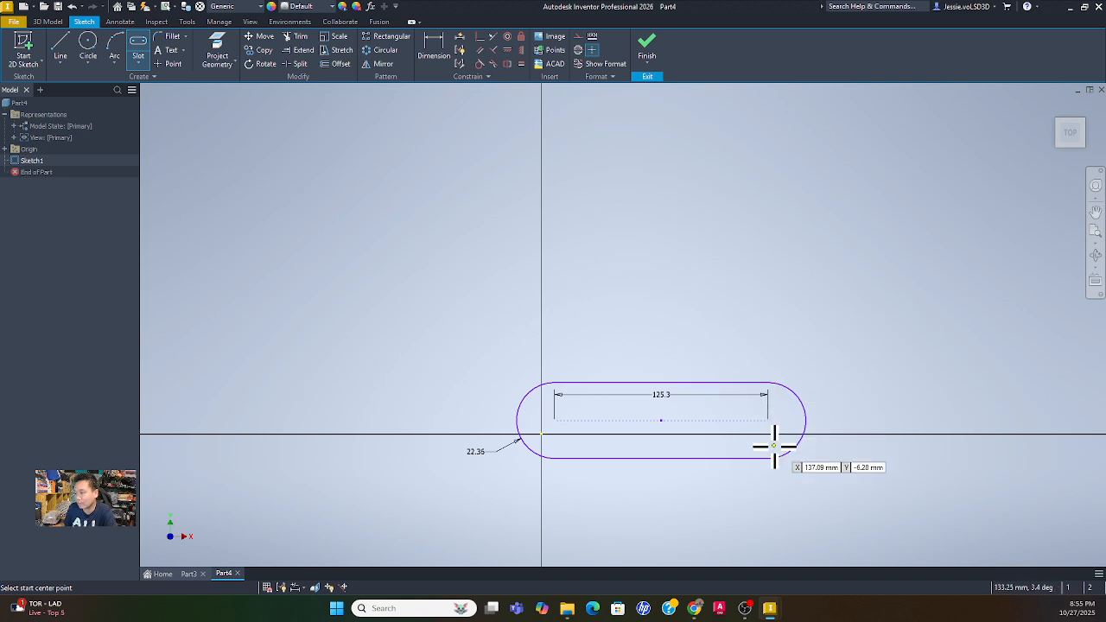
{"action": "left_click", "coordinate": [768, 420]}
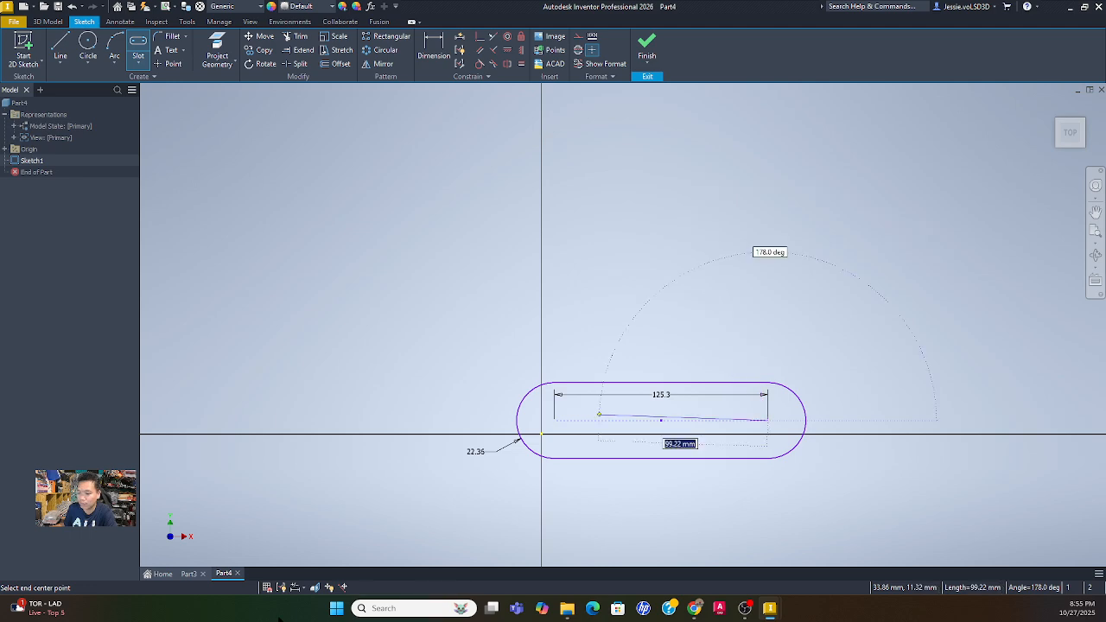
{"action": "left_click", "coordinate": [192, 575]}
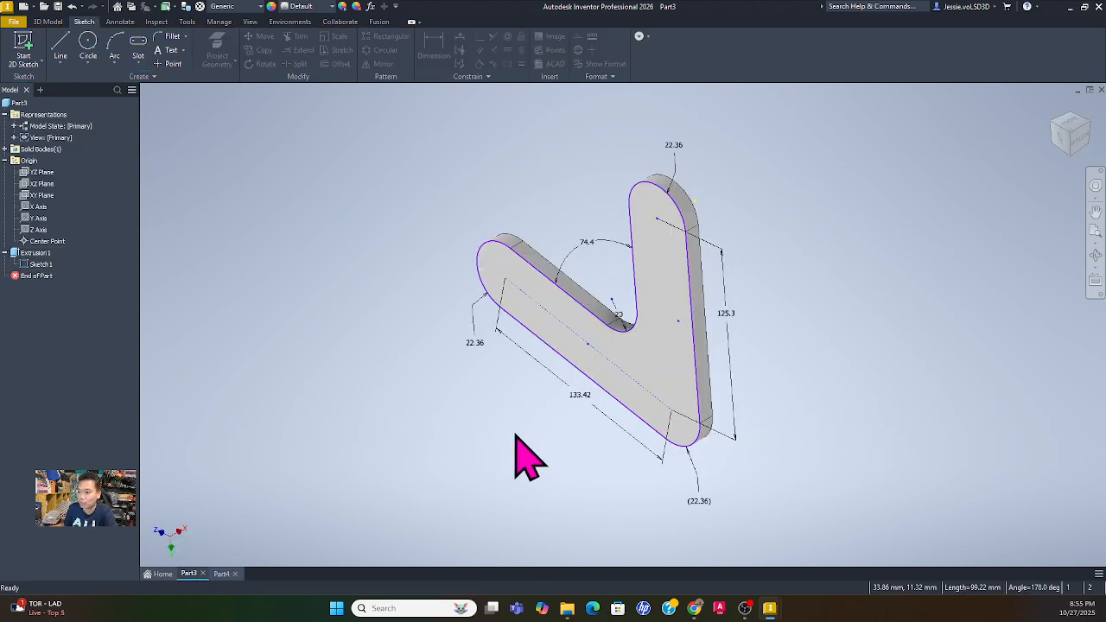
{"action": "left_click", "coordinate": [222, 575]}
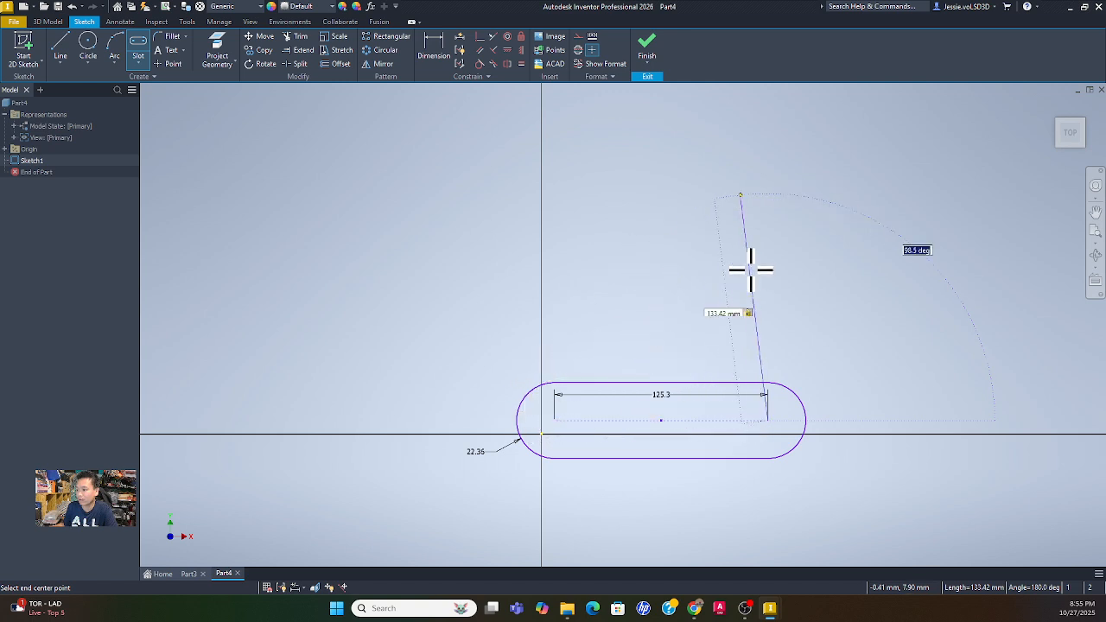
{"action": "left_click", "coordinate": [685, 218]}
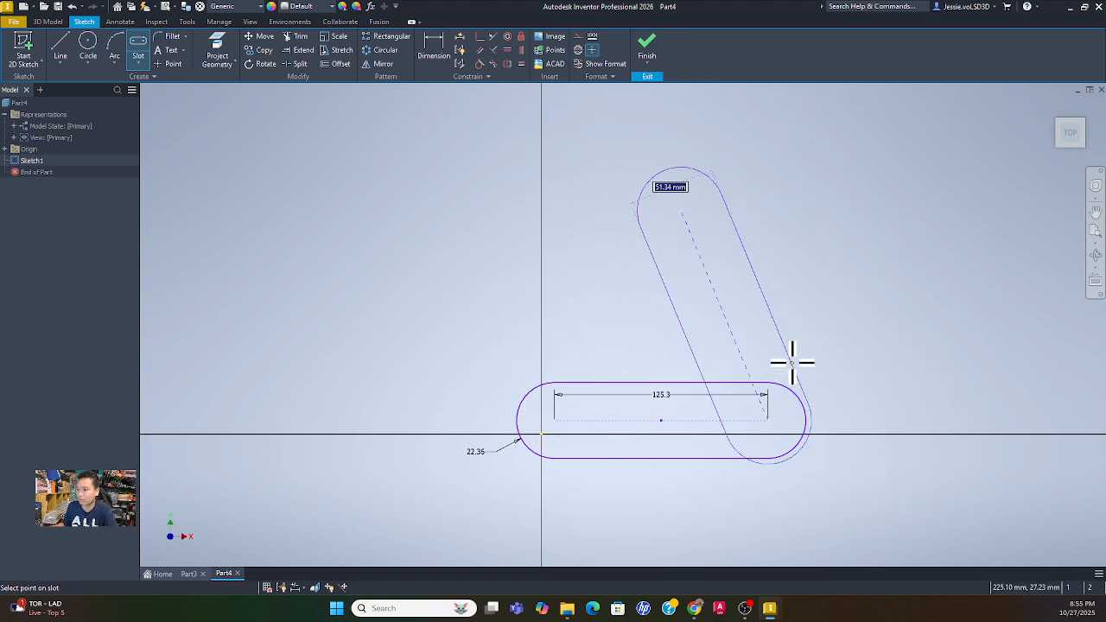
{"action": "left_click", "coordinate": [785, 358]}
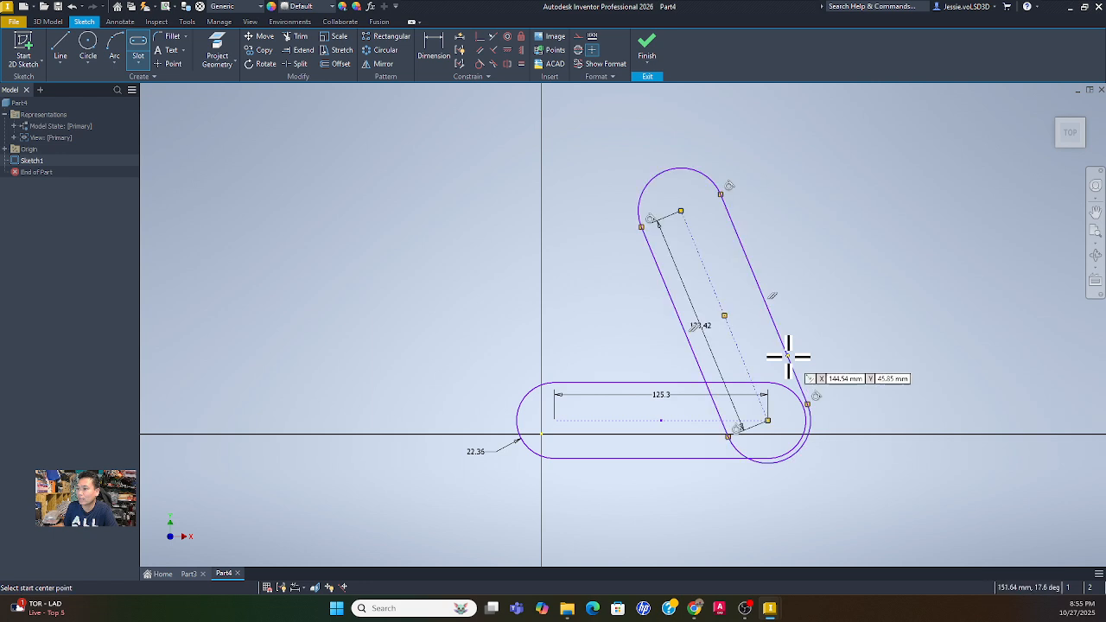
{"action": "key", "text": "Escape"}
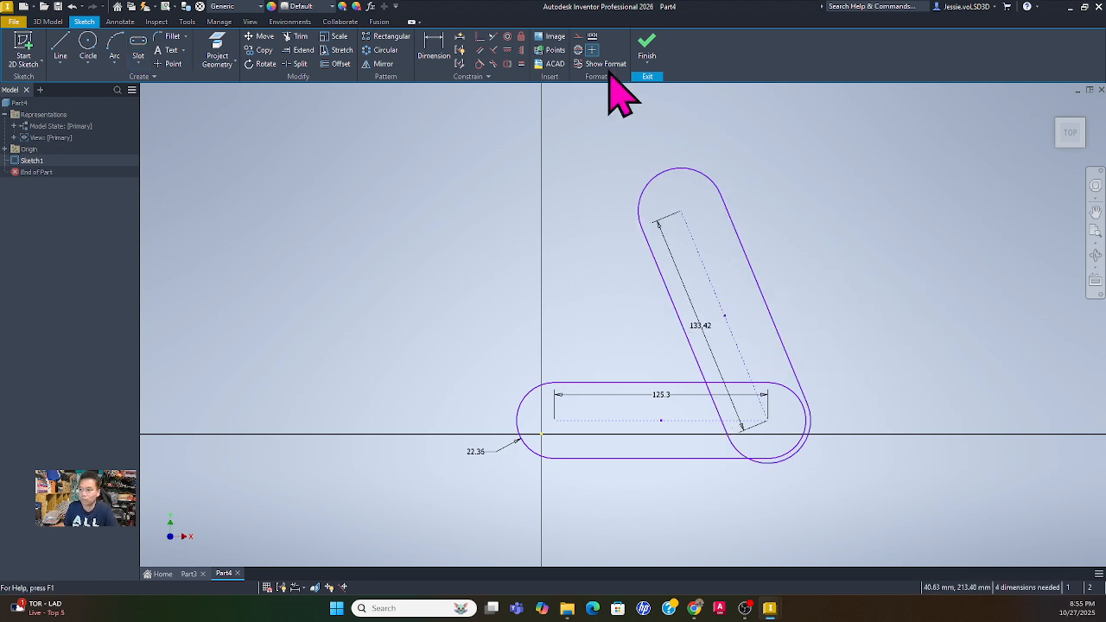
- Dimension the tilted slot's lower end arc to a 22.36 mm radius
{"action": "left_click", "coordinate": [434, 50]}
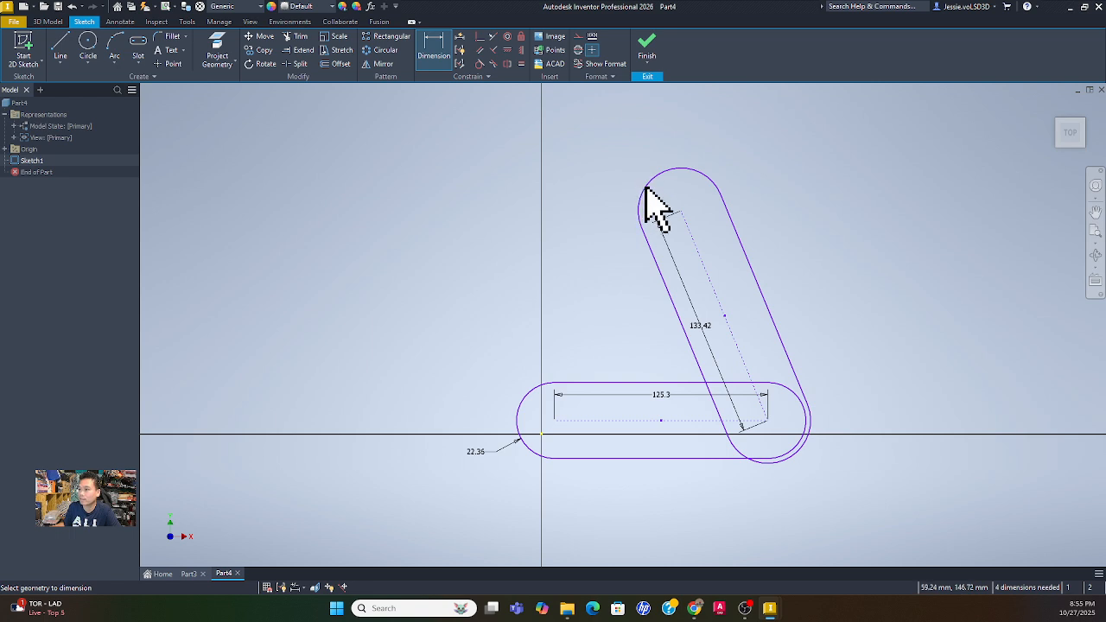
{"action": "left_click", "coordinate": [800, 456]}
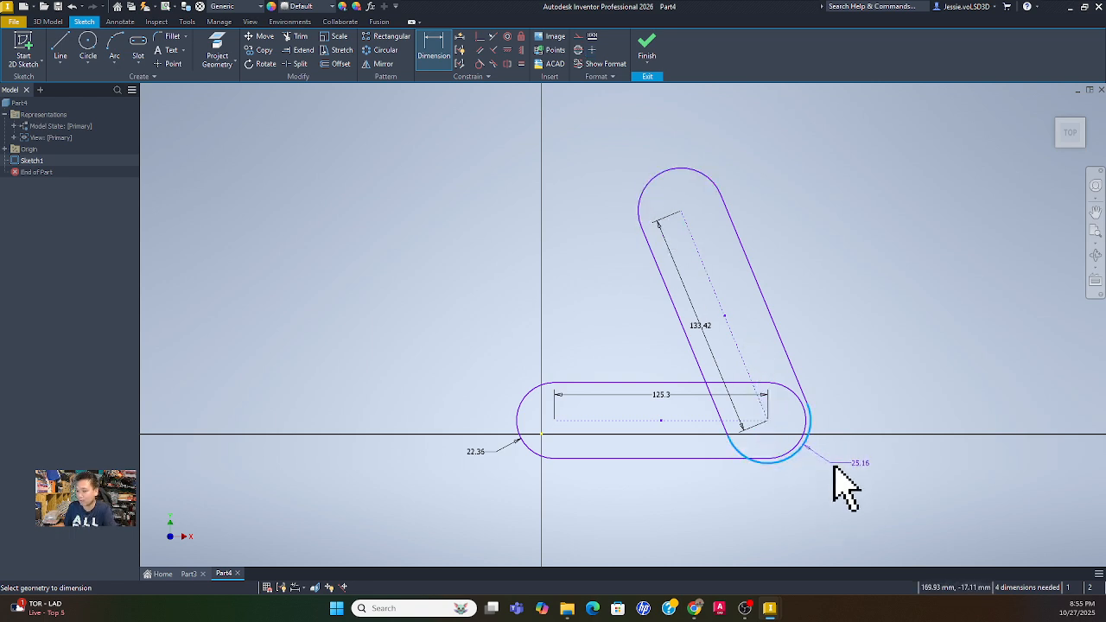
{"action": "left_click", "coordinate": [834, 466]}
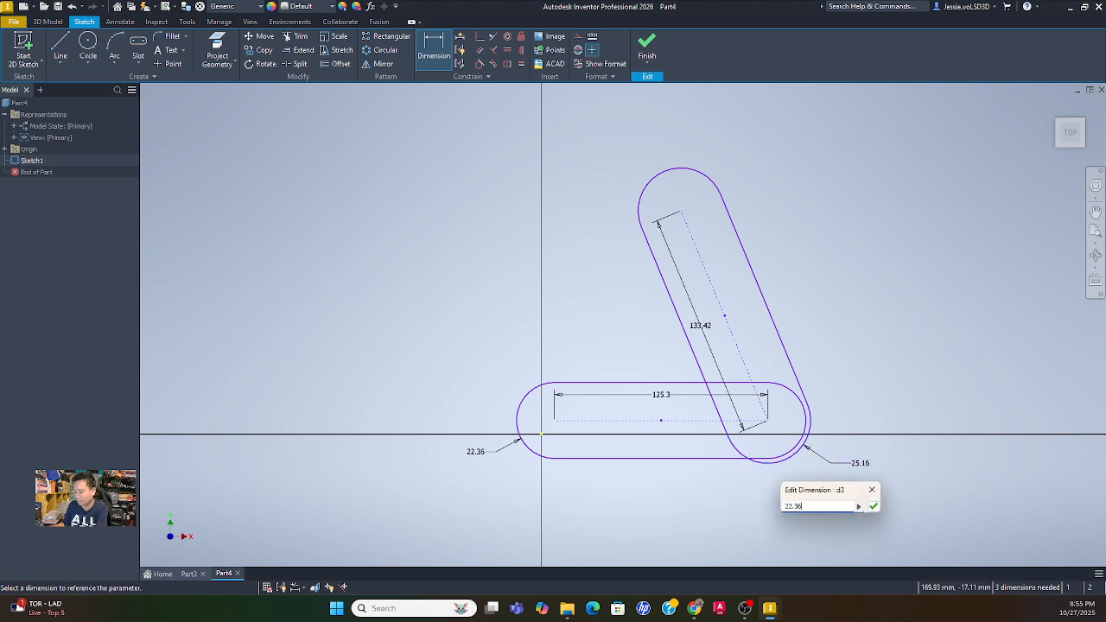
{"action": "type", "text": "22.36"}
{"action": "key", "text": "Return"}
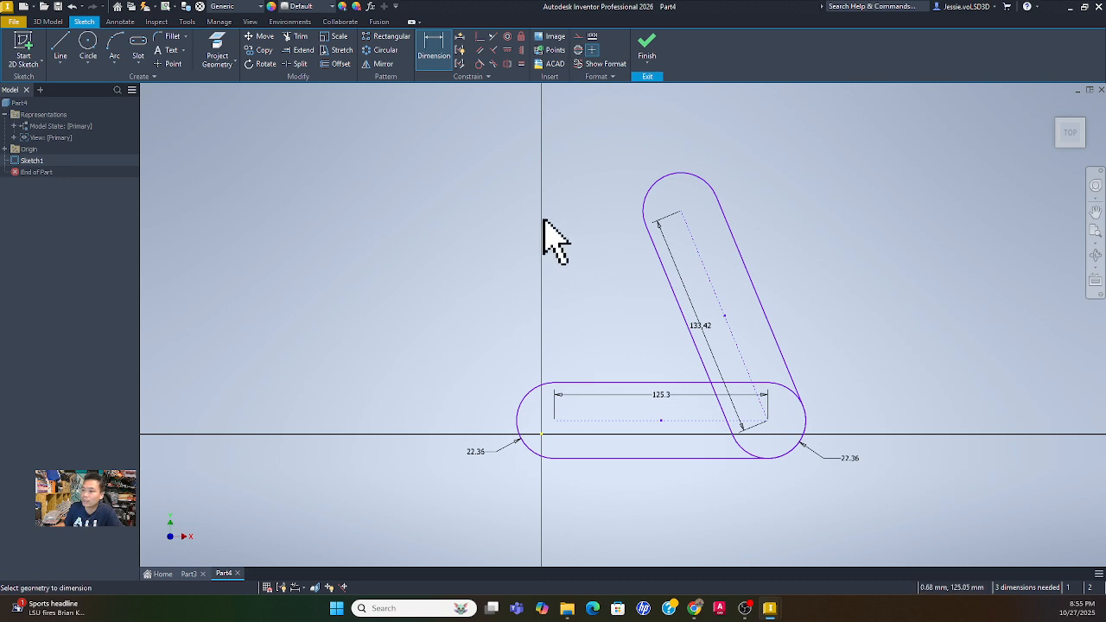
- Try to trim the horizontal slot's right end arc where it overlaps the tilted slot
{"action": "left_click", "coordinate": [296, 38]}
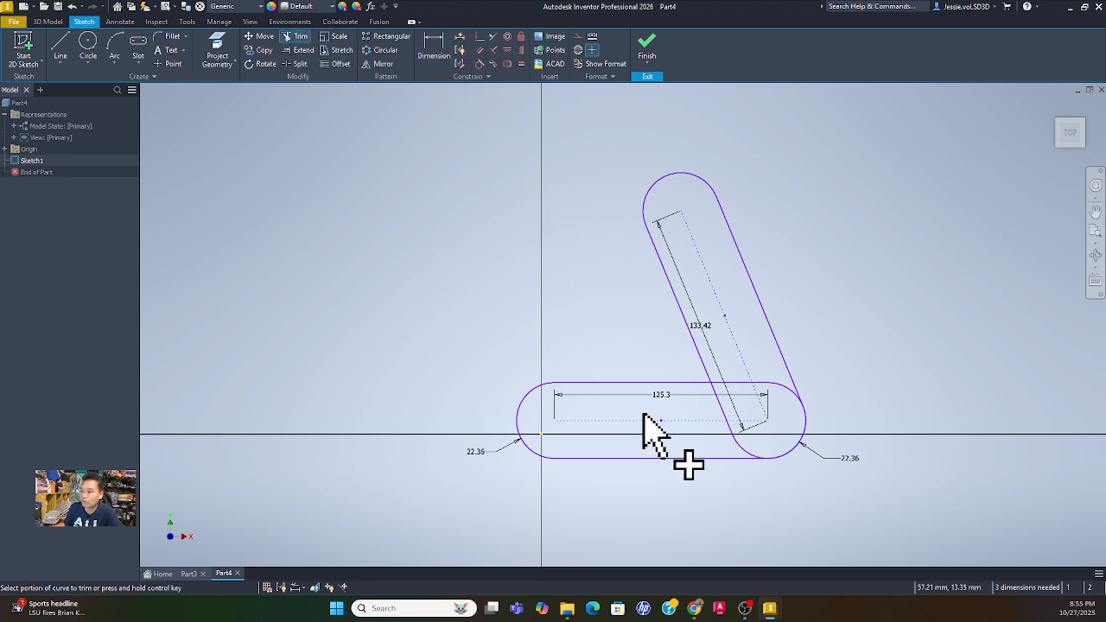
{"action": "left_click", "coordinate": [788, 393]}
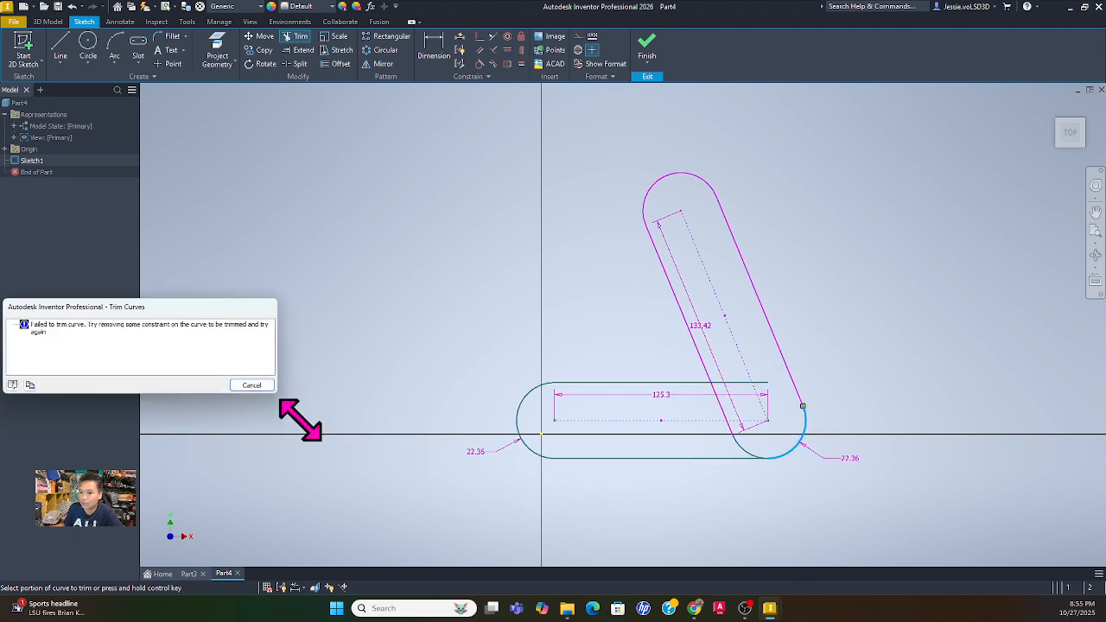
{"action": "left_click", "coordinate": [247, 385]}
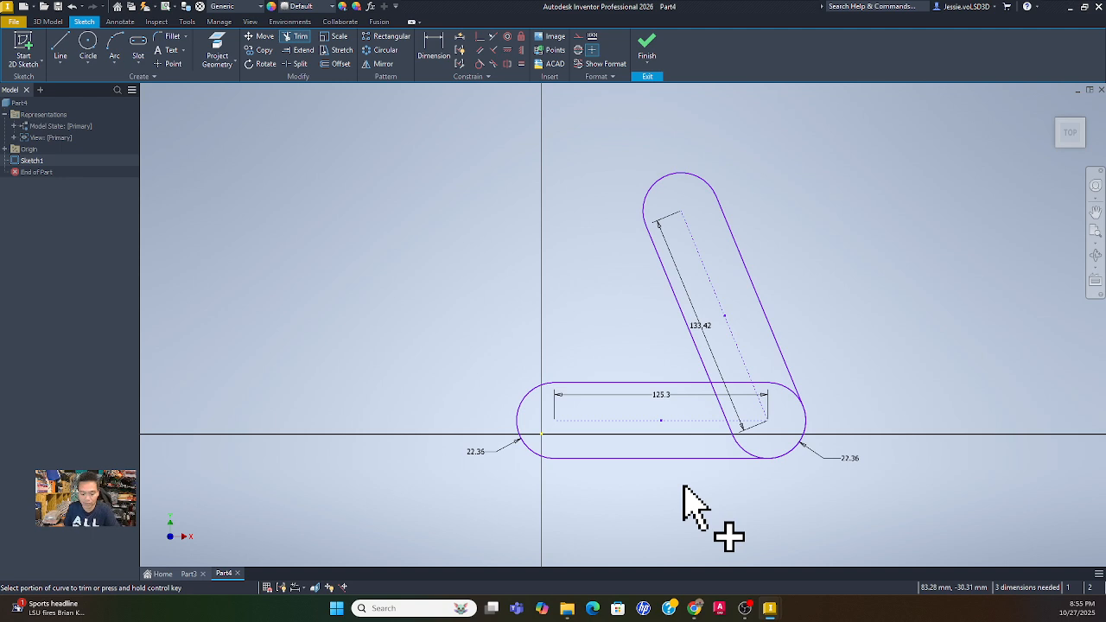
{"action": "key", "text": "Escape"}
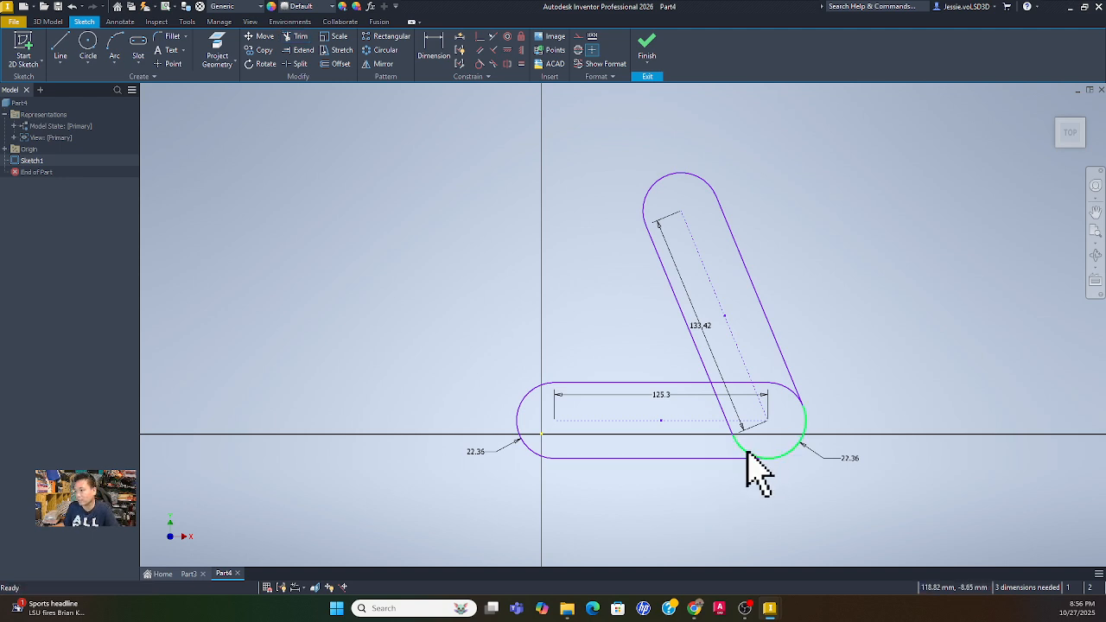
- Delete the tilted slot's lower end arc and trim the overlapping curves at the corner into a single V-shaped outline
{"action": "key", "text": "ctrl+z"}
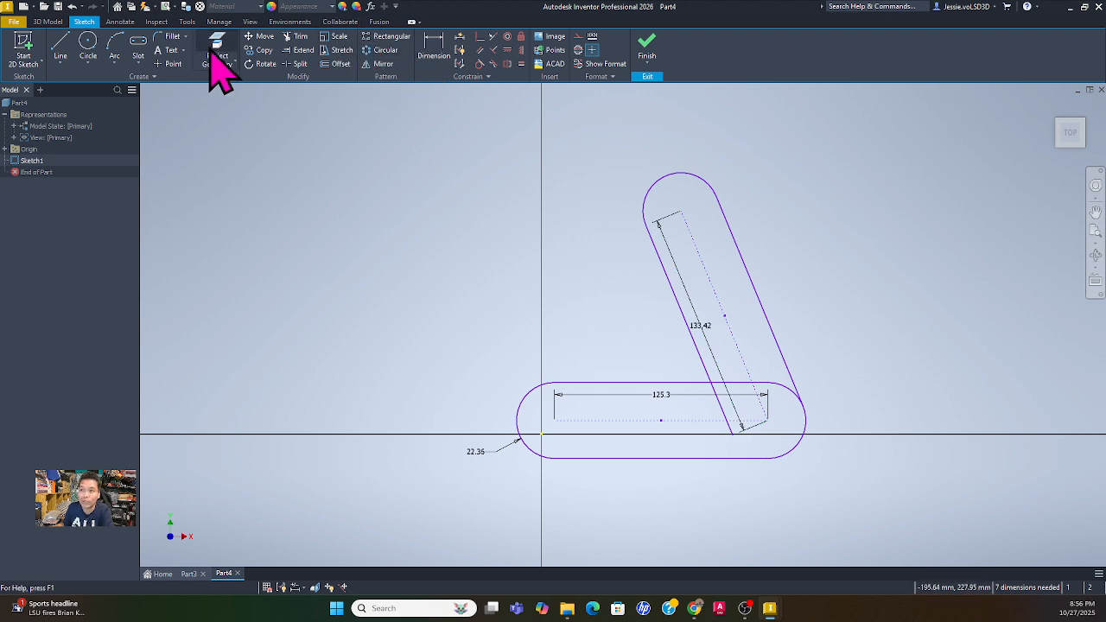
{"action": "left_click", "coordinate": [296, 36]}
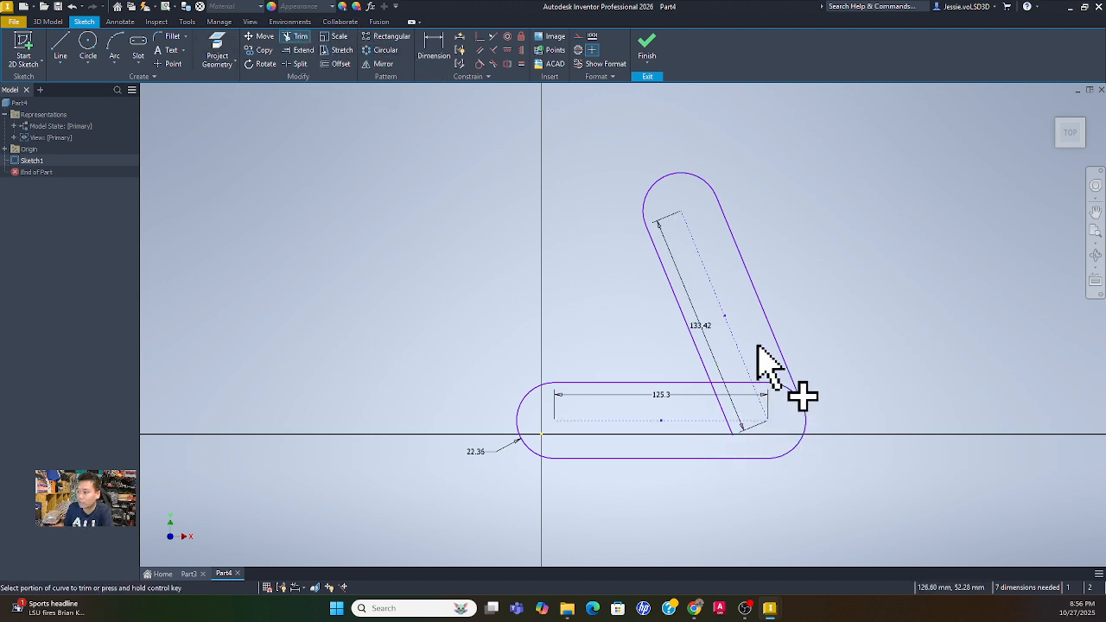
{"action": "left_click", "coordinate": [789, 394]}
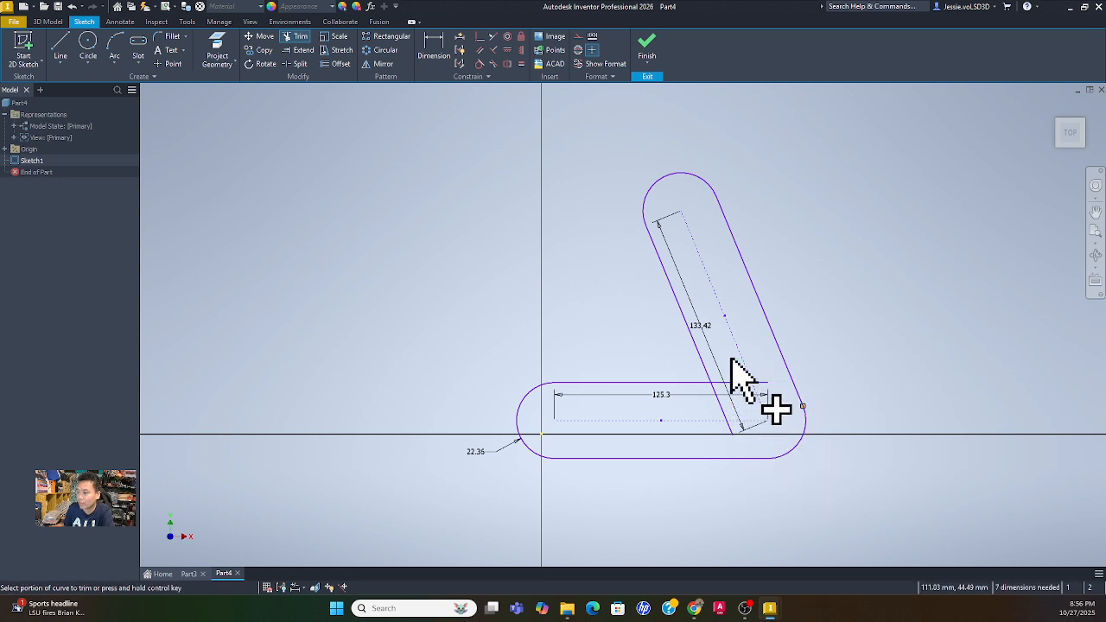
{"action": "left_click", "coordinate": [736, 385]}
{"action": "left_click_drag", "start_coordinate": [755, 330], "coordinate": [760, 388]}
{"action": "mouse_move", "coordinate": [694, 432]}
{"action": "left_mouse_down"}
{"action": "mouse_move", "coordinate": [711, 415]}
{"action": "mouse_move", "coordinate": [714, 424]}
{"action": "left_mouse_up"}
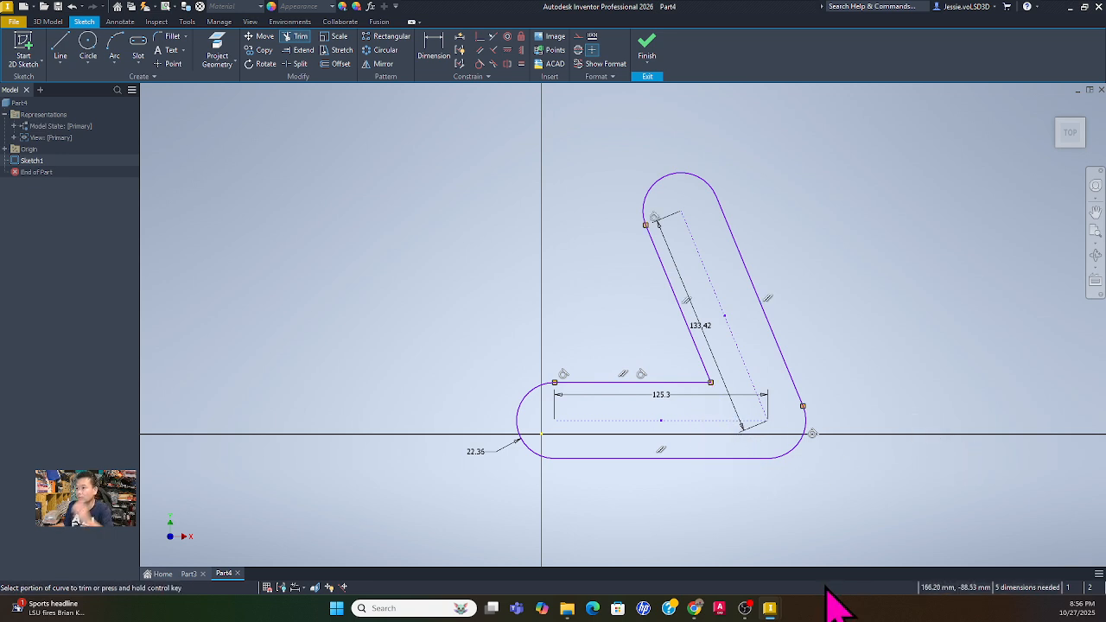
{"action": "key", "text": "Escape"}
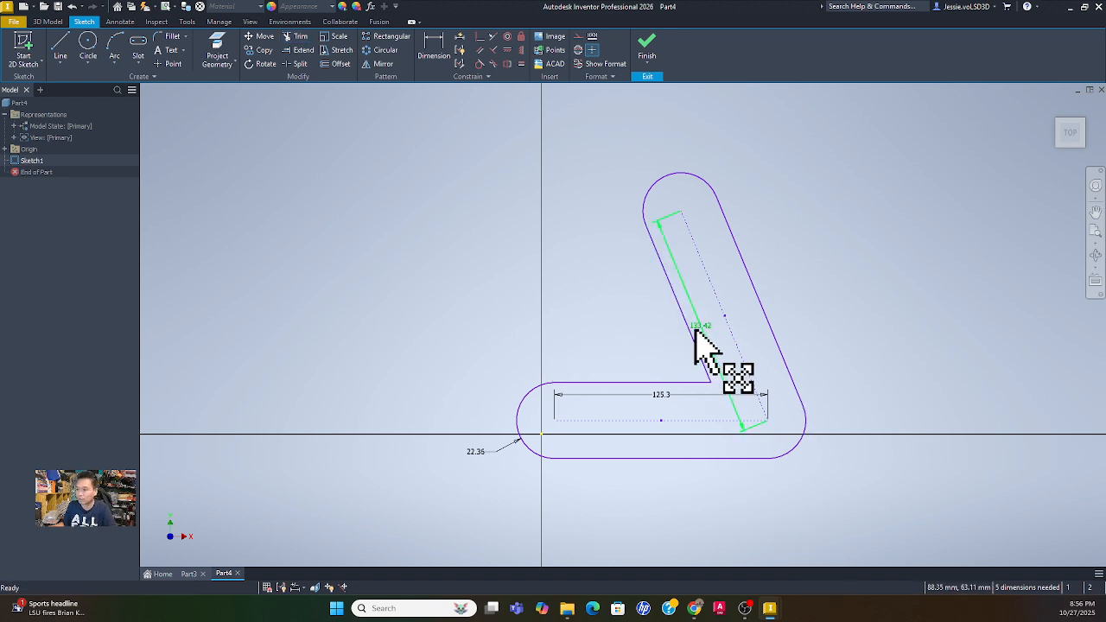
- Reposition the 133.42 mm dimension outside the tilted arm and the 125.3 mm dimension below the horizontal arm
{"action": "left_click_drag", "start_coordinate": [696, 331], "coordinate": [804, 288]}
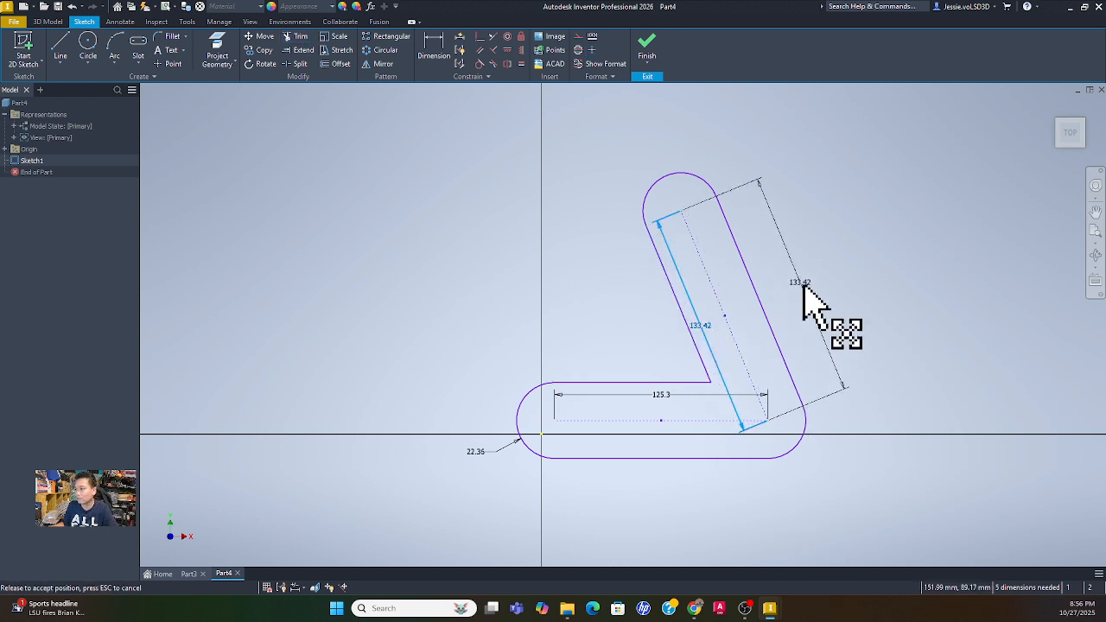
{"action": "left_click", "coordinate": [662, 395]}
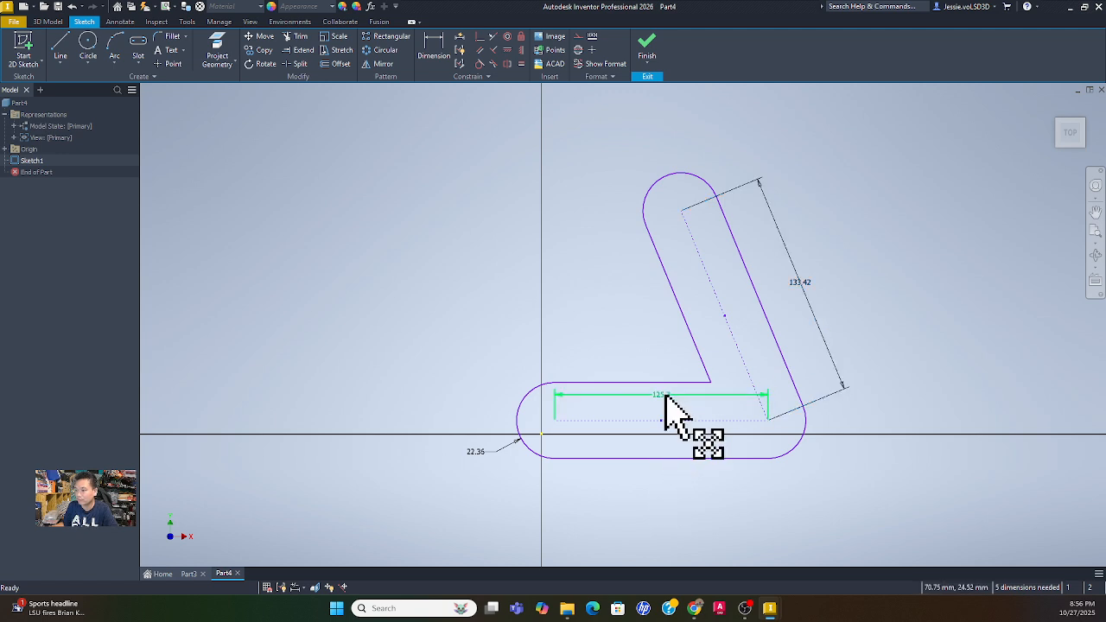
{"action": "left_click_drag", "start_coordinate": [666, 400], "coordinate": [700, 481]}
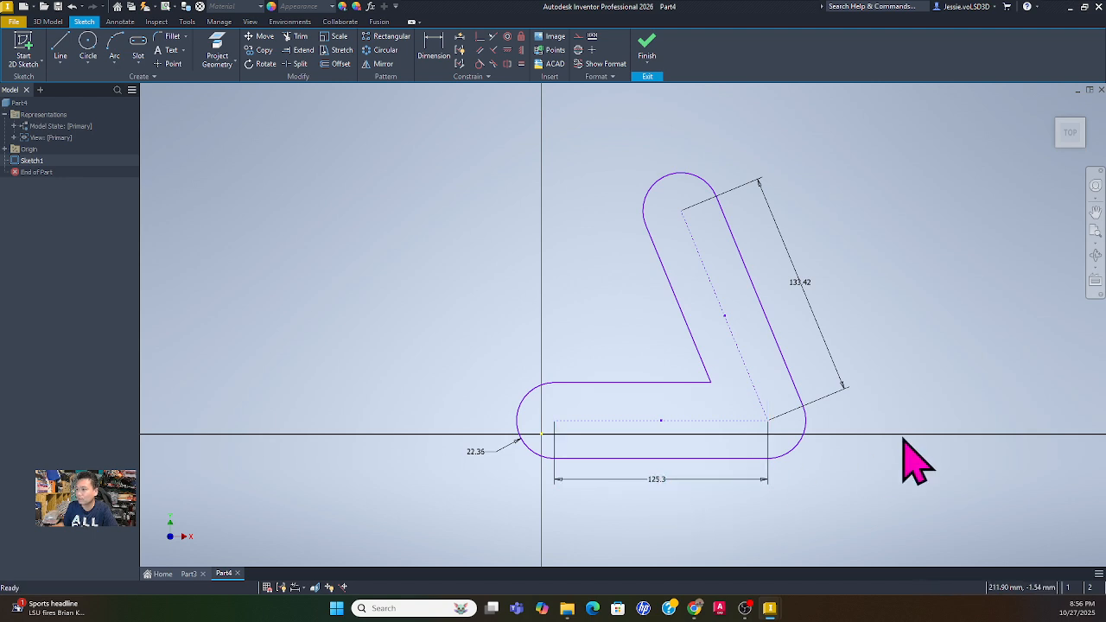
- Dimension the tilted arm's upper end arc to a 22.36 mm radius
{"action": "left_click", "coordinate": [434, 50]}
{"action": "left_click", "coordinate": [650, 212]}
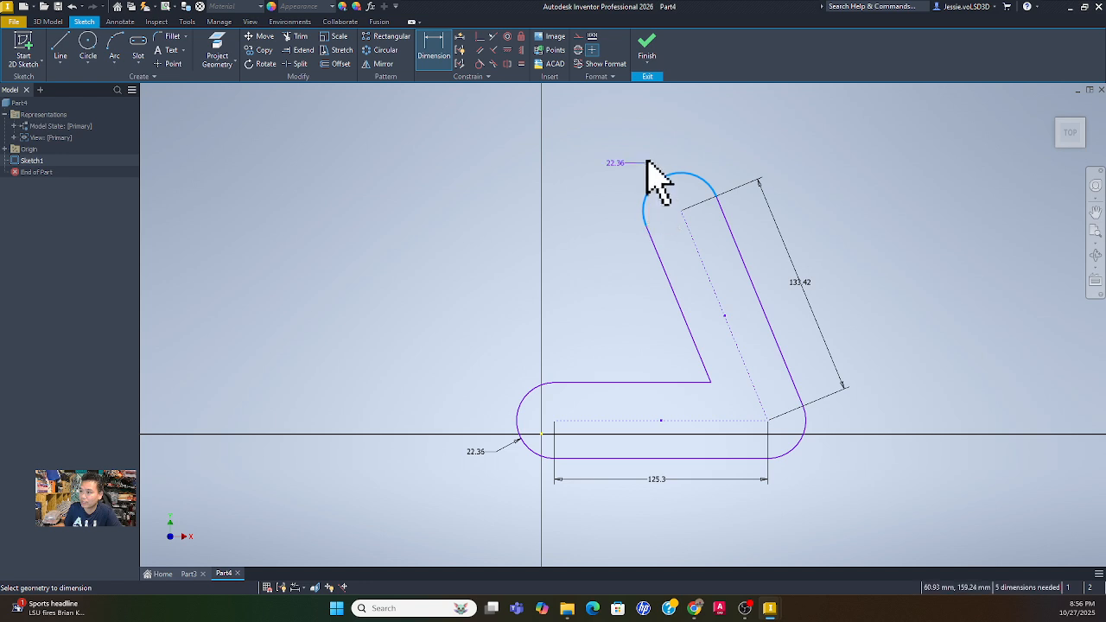
{"action": "left_click", "coordinate": [629, 170]}
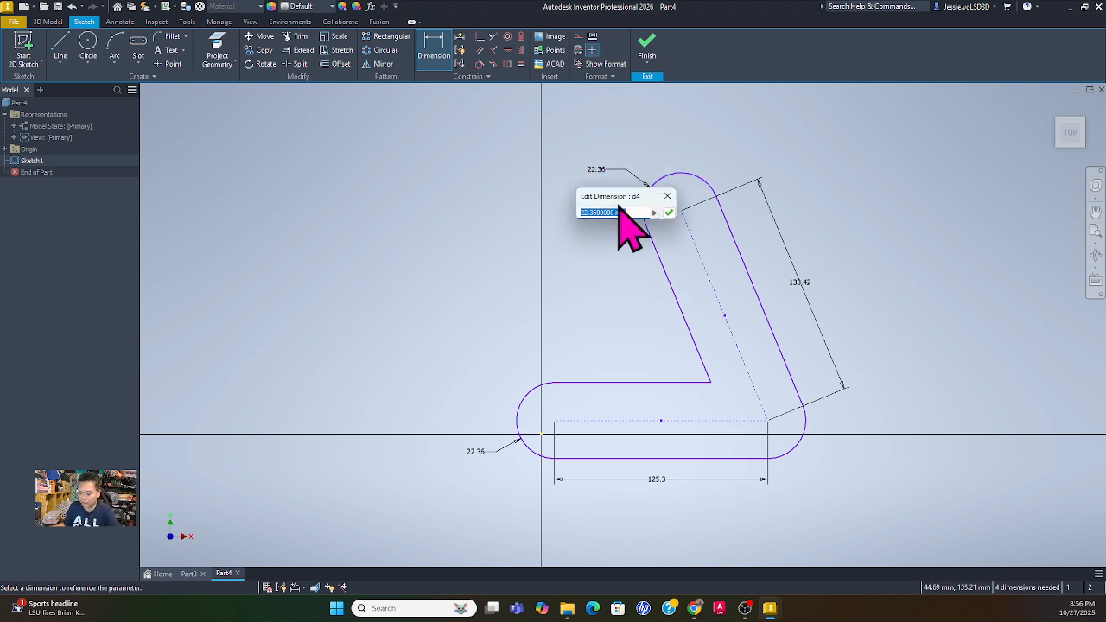
{"action": "key", "text": "Return"}
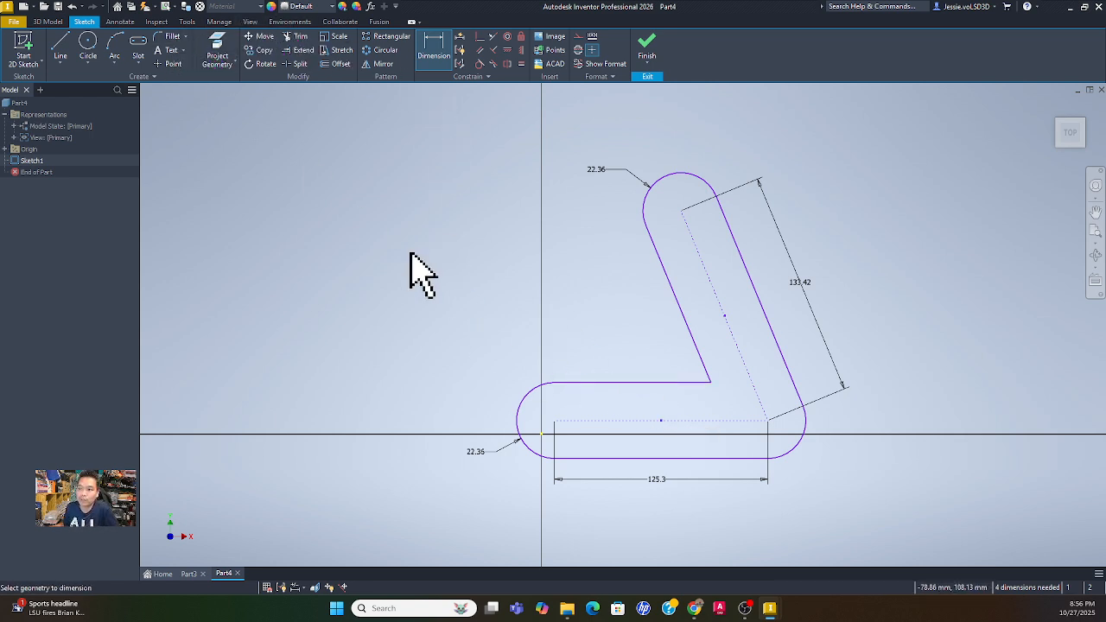
- Dimension the angle between the two inner edges of the V and set it to 74.4 degrees
{"action": "left_click", "coordinate": [595, 384]}
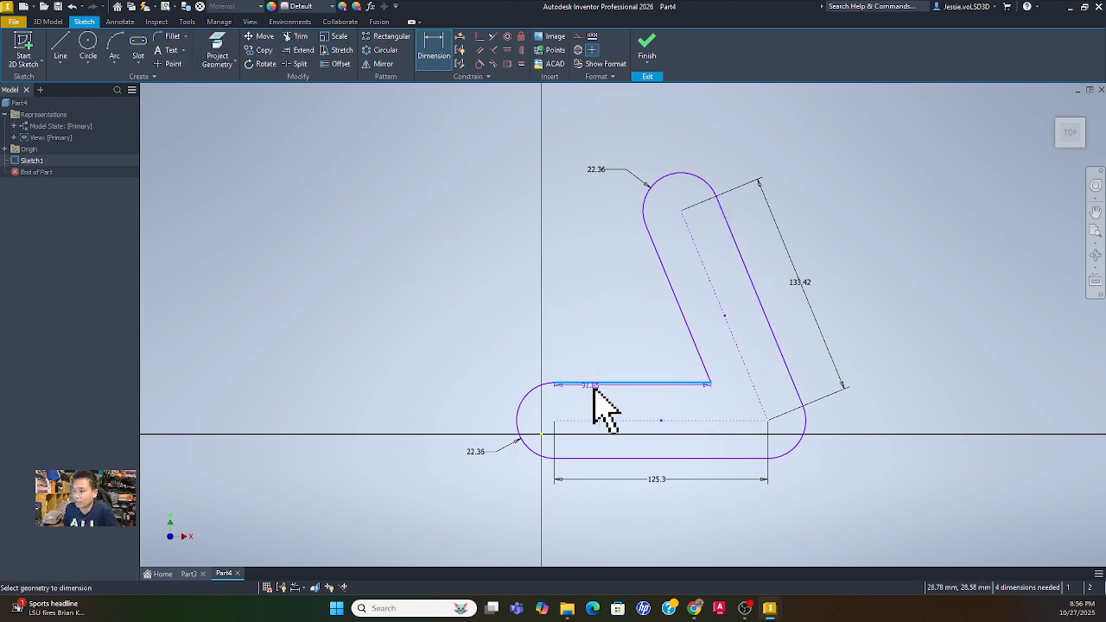
{"action": "left_click", "coordinate": [672, 289]}
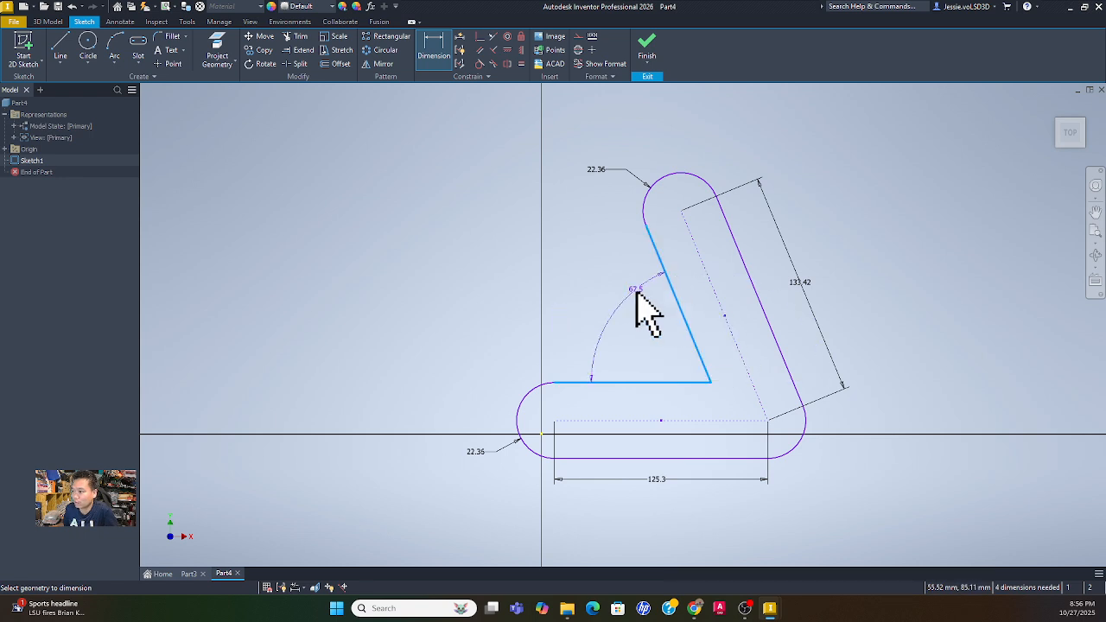
{"action": "left_click", "coordinate": [610, 327]}
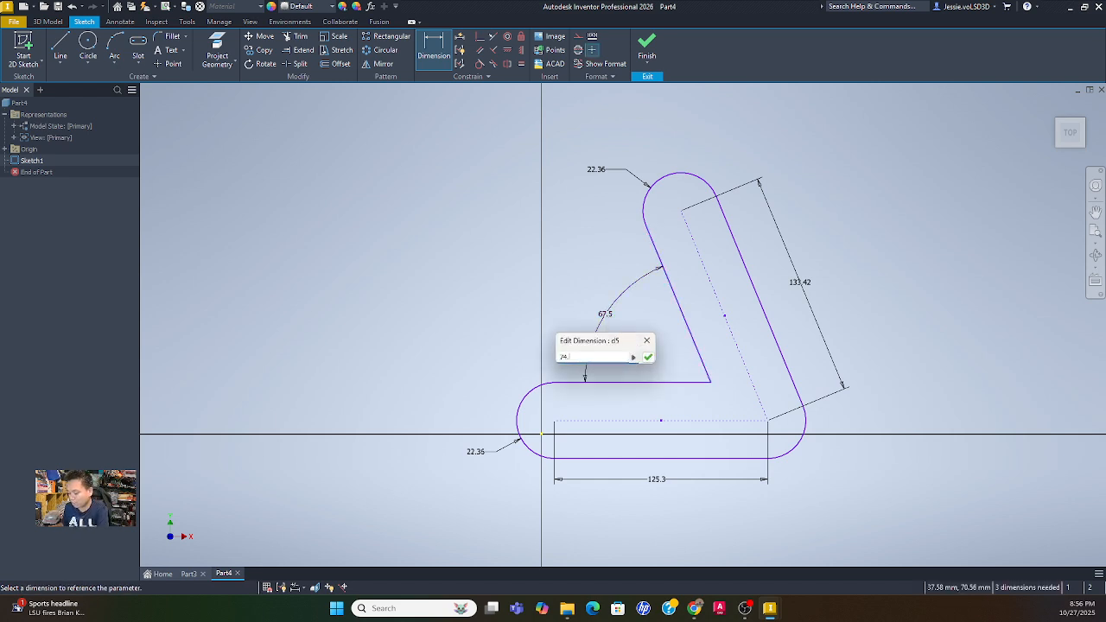
{"action": "key", "text": "Return"}
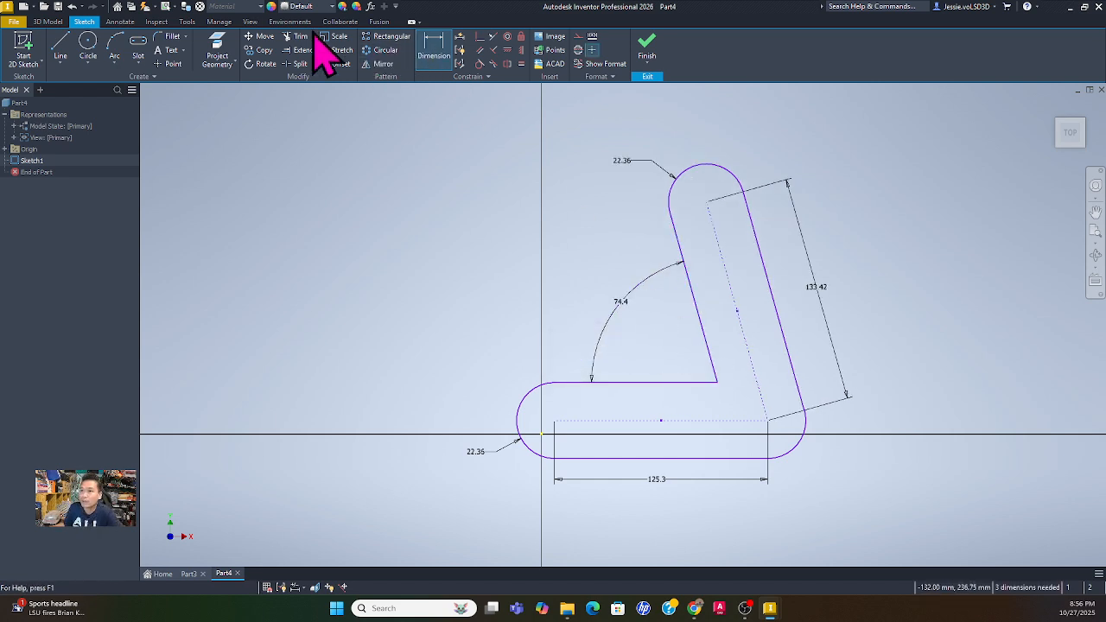
- Fillet the inner corner between the two arms with a 20 mm radius and select the fillet's radius dimension
{"action": "left_click", "coordinate": [162, 37]}
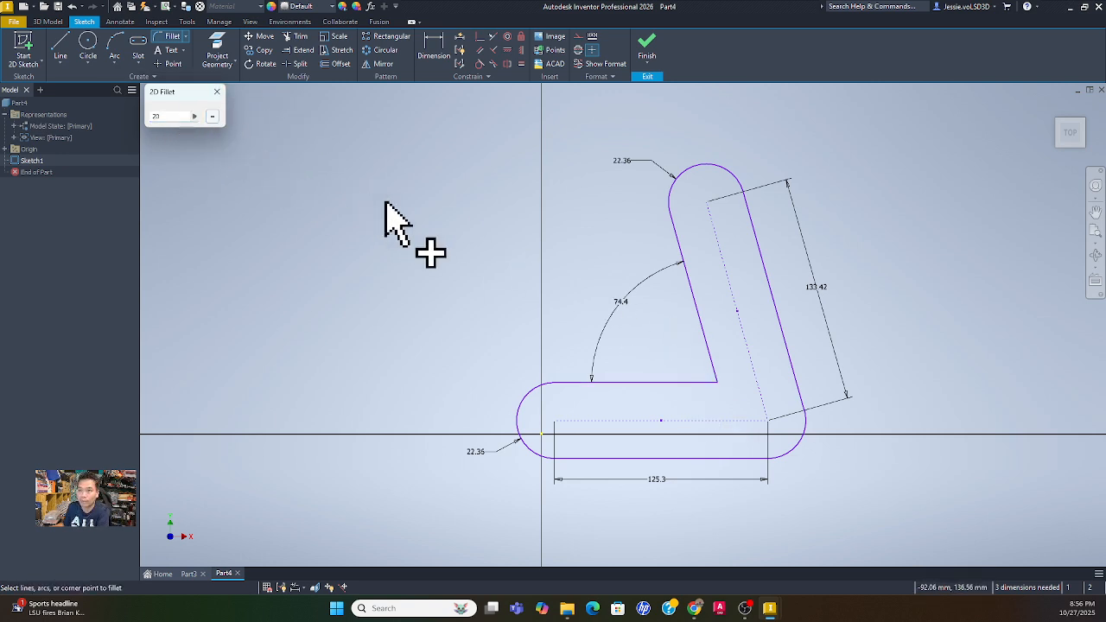
{"action": "left_click", "coordinate": [637, 383]}
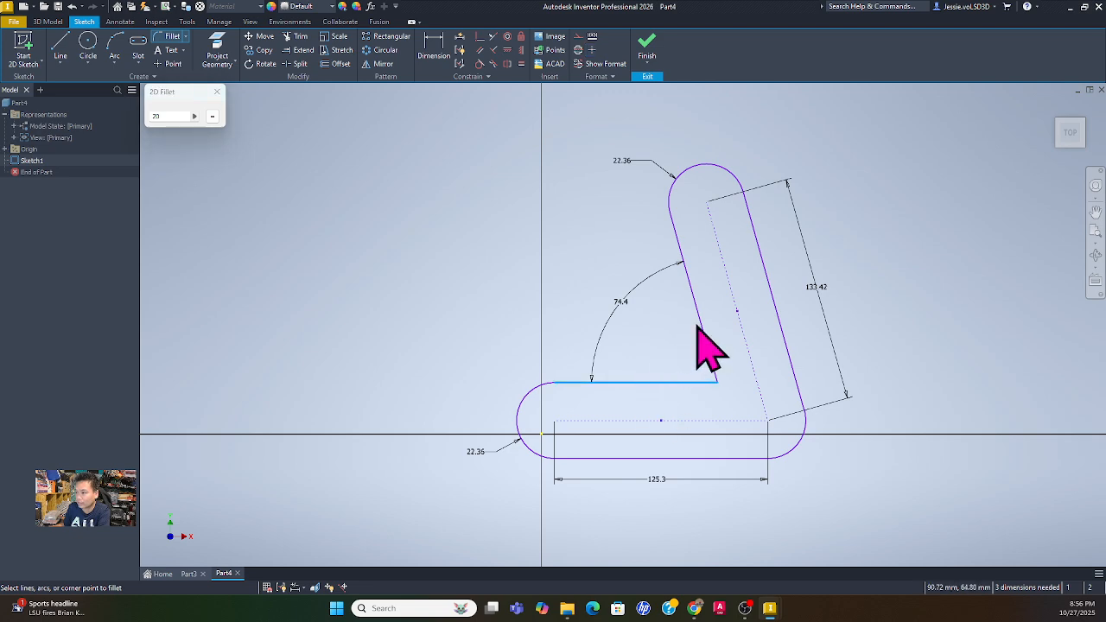
{"action": "left_click", "coordinate": [702, 329]}
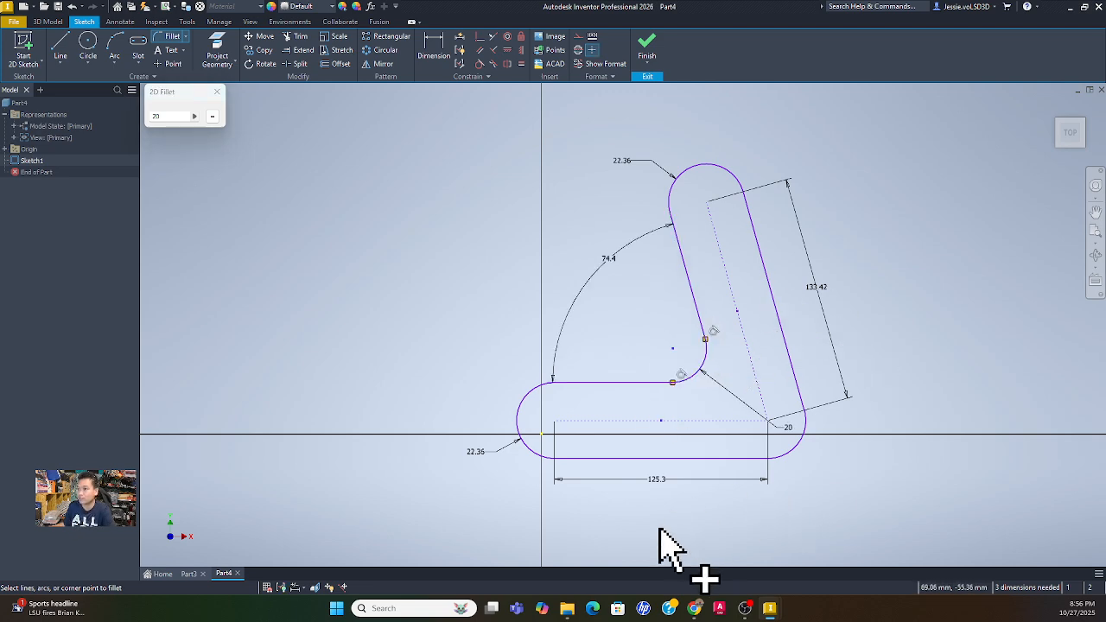
{"action": "key", "text": "Escape"}
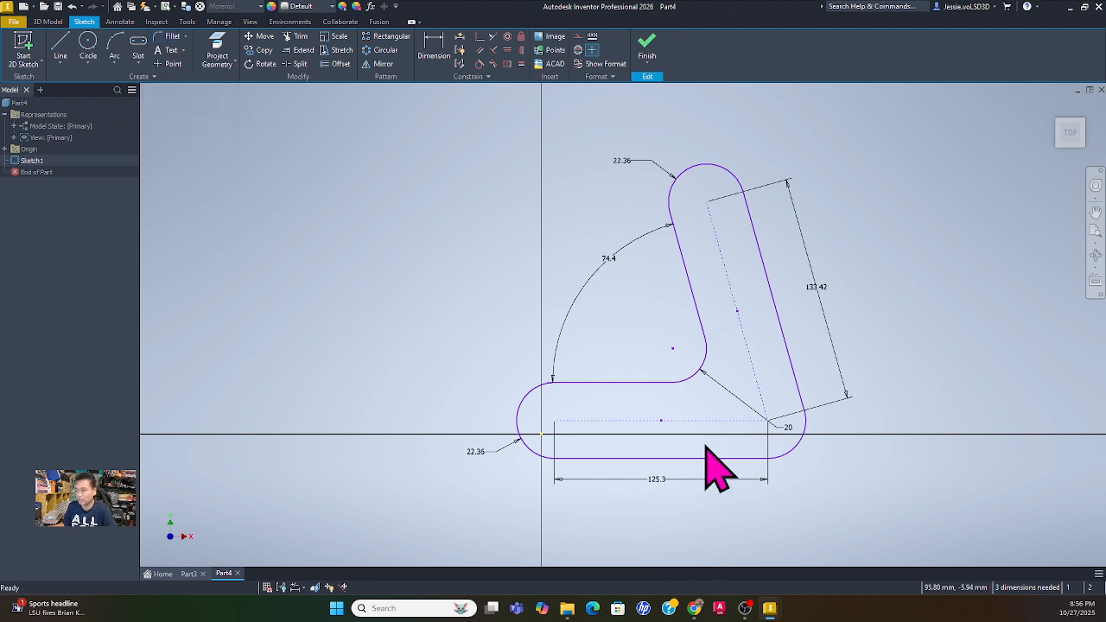
{"action": "left_click", "coordinate": [790, 432]}
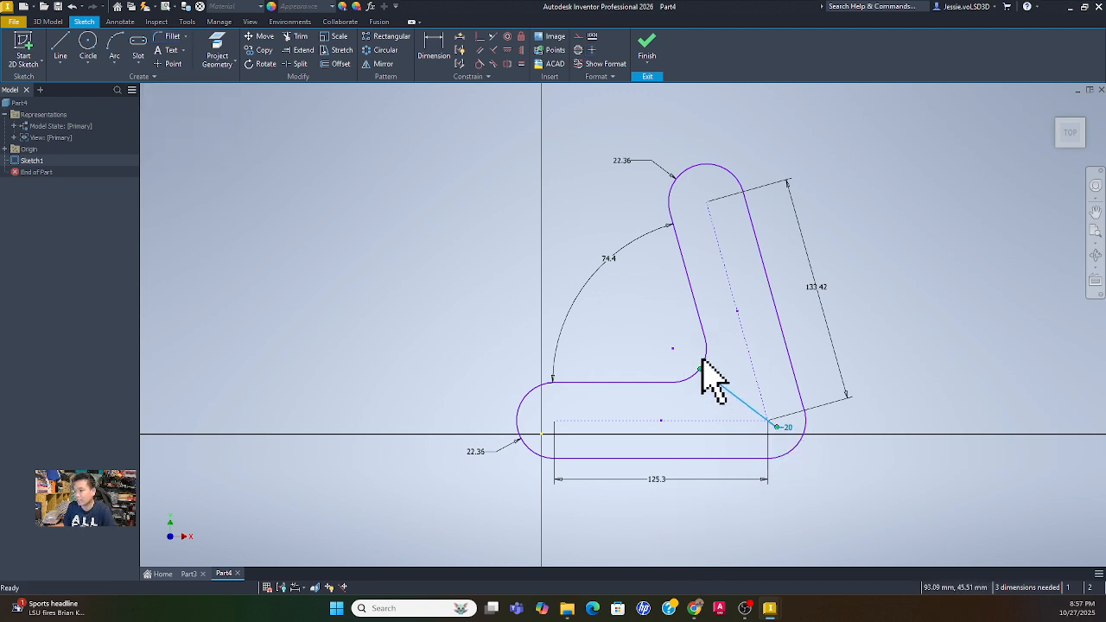
- Move the 20 mm fillet radius dimension to the inner side of its arc and extrude the V profile 10 mm
{"action": "mouse_move", "coordinate": [786, 425]}
{"action": "left_mouse_down"}
{"action": "mouse_move", "coordinate": [672, 329]}
{"action": "mouse_move", "coordinate": [660, 344]}
{"action": "mouse_move", "coordinate": [686, 366]}
{"action": "left_mouse_up"}
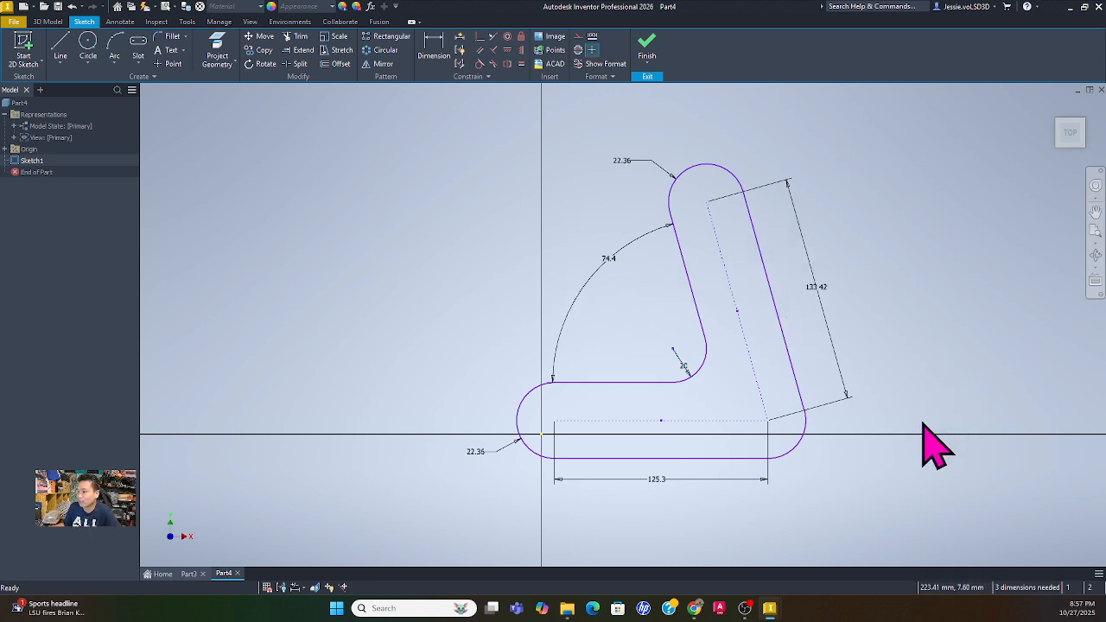
{"action": "left_click", "coordinate": [43, 22]}
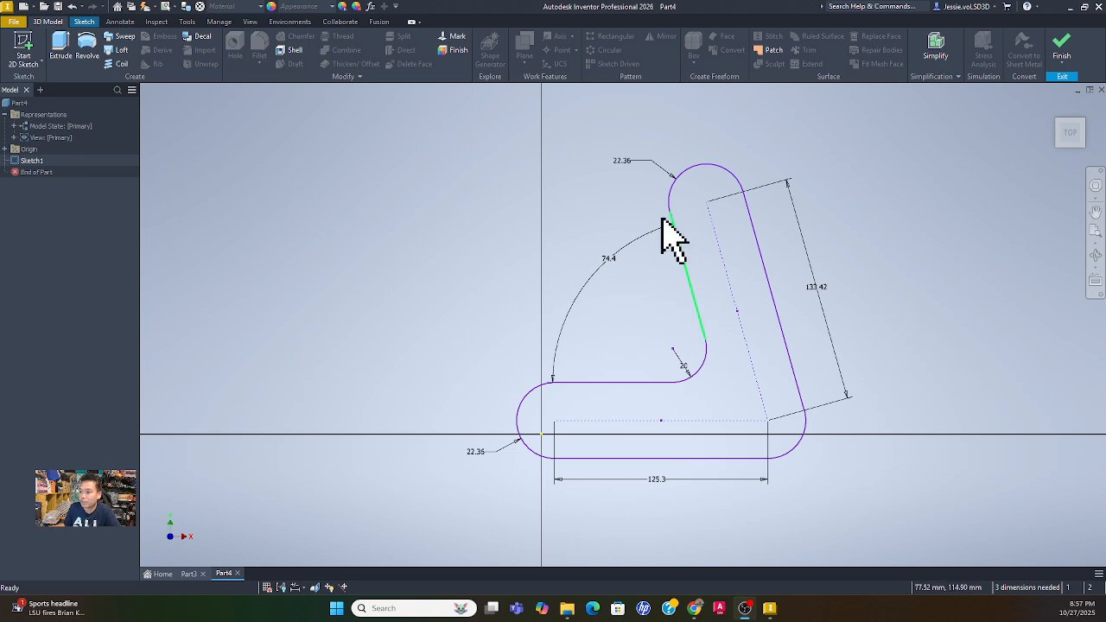
{"action": "left_click", "coordinate": [64, 54]}
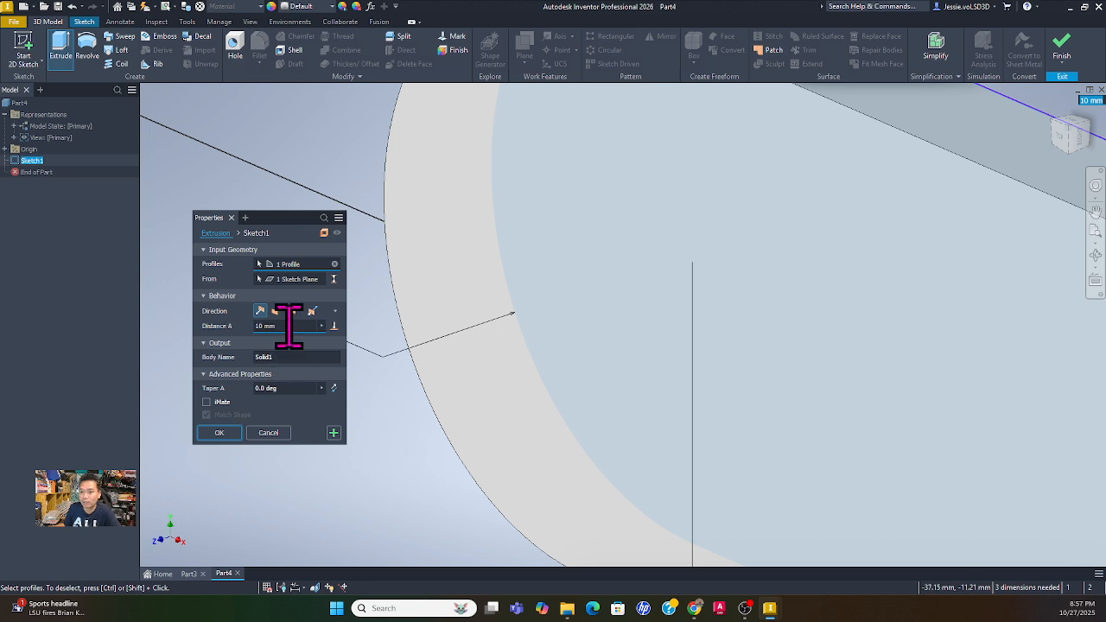
{"action": "left_click", "coordinate": [219, 432]}
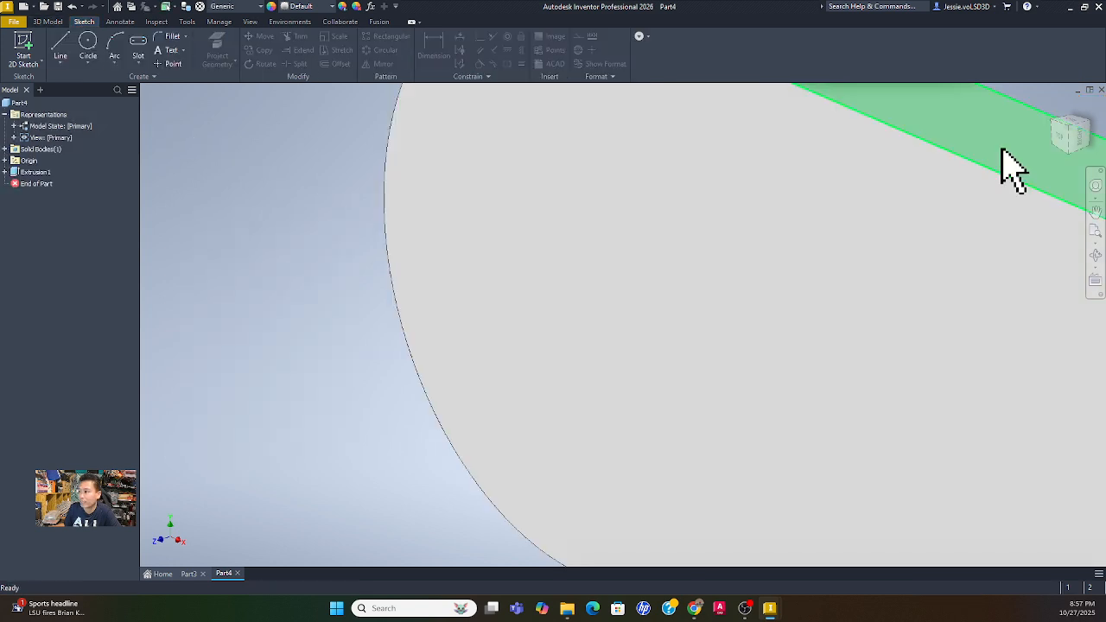
- Show the extruded part in the home view, orbit it to another angle, and return to the home view
{"action": "left_click", "coordinate": [1068, 128]}
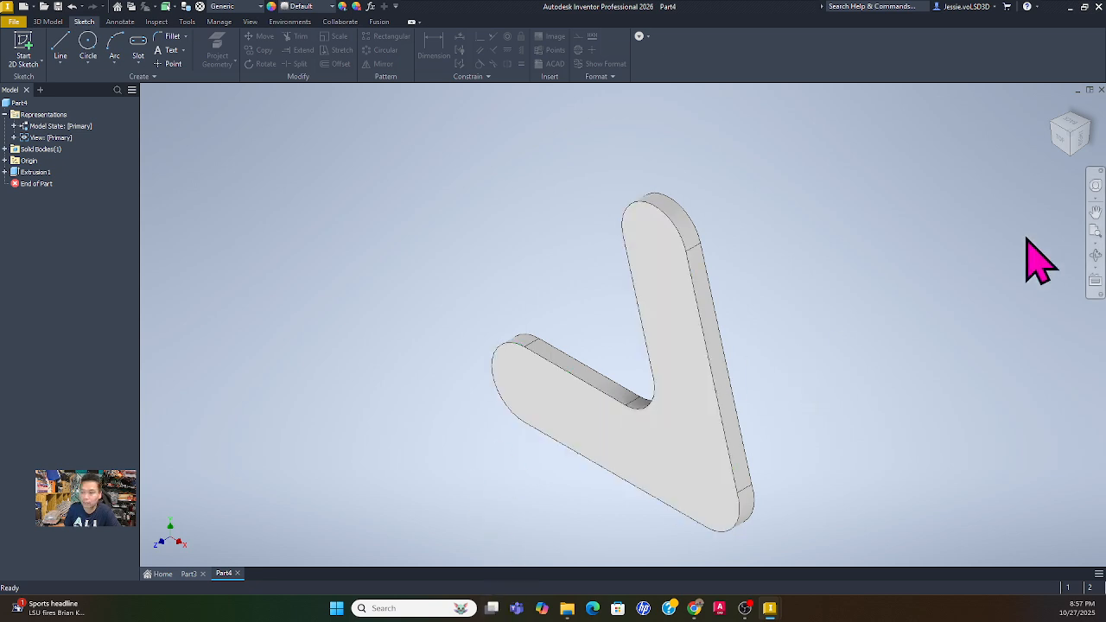
{"action": "left_click", "coordinate": [1094, 258]}
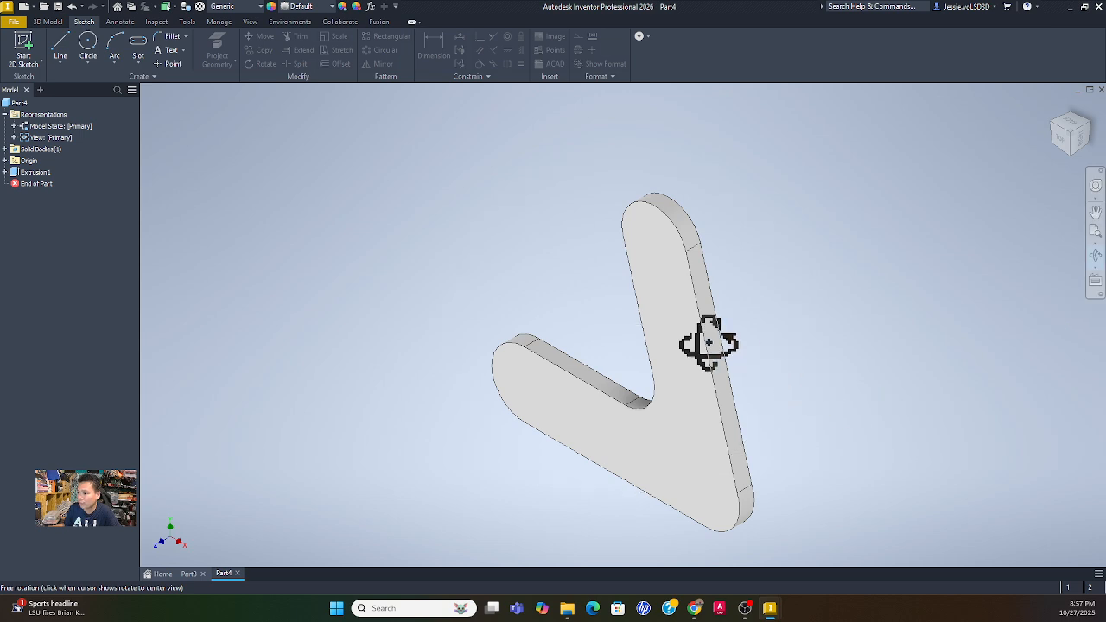
{"action": "left_click_drag", "start_coordinate": [708, 346], "coordinate": [662, 258]}
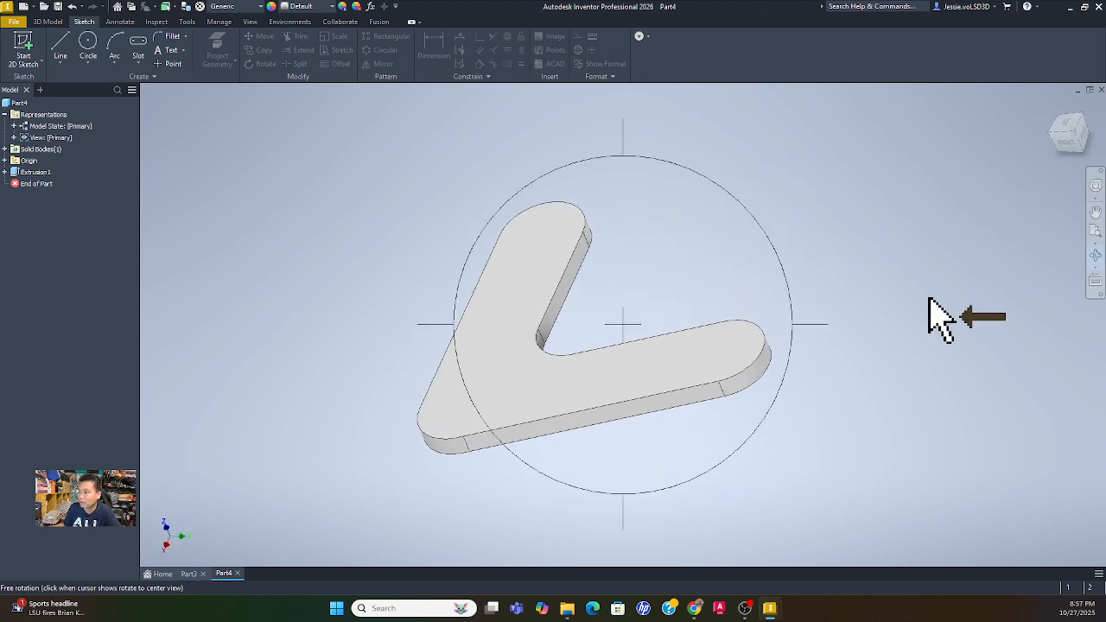
{"action": "key", "text": "Escape"}
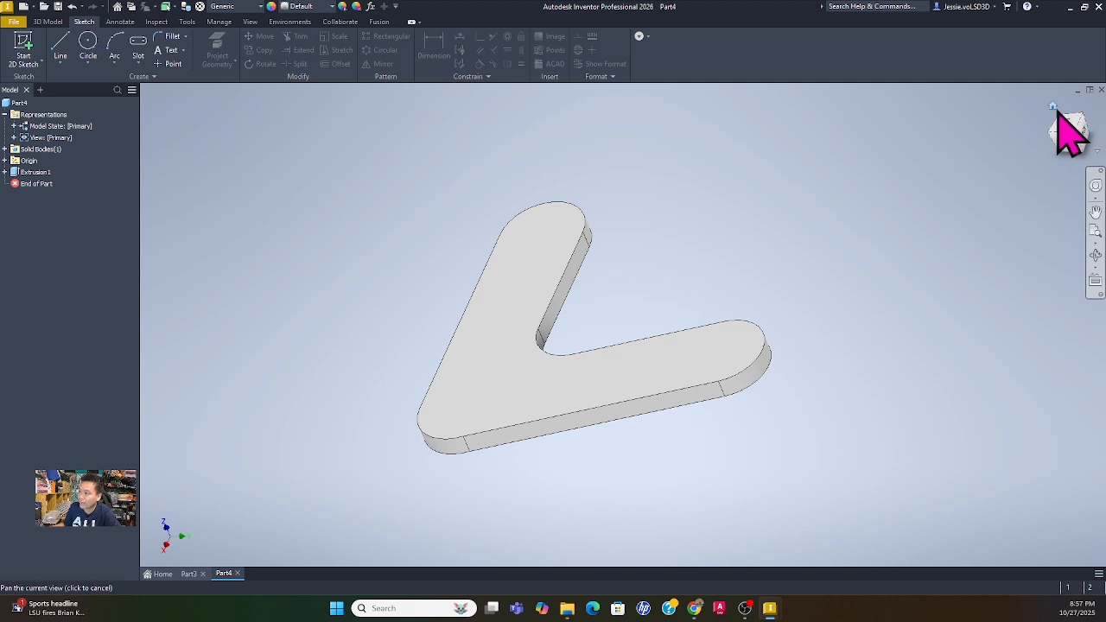
{"action": "left_click", "coordinate": [1054, 105]}
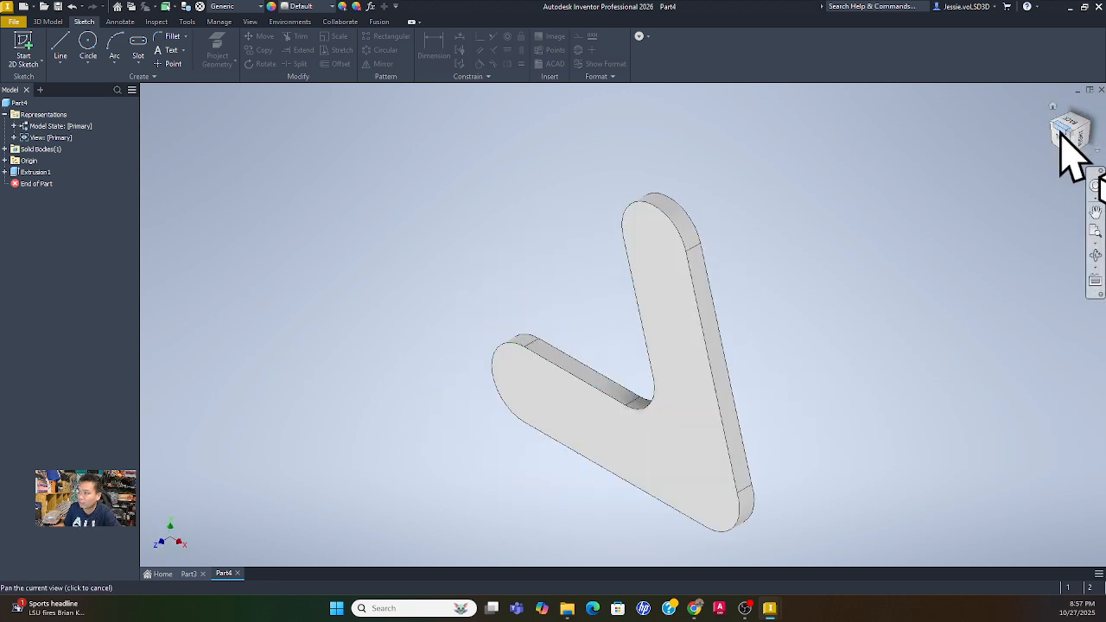
- Orbit the part until its flat V-shaped face is nearly front-on and set this view as home with Fixed Distance
{"action": "left_click", "coordinate": [1096, 256]}
{"action": "left_click_drag", "start_coordinate": [637, 378], "coordinate": [674, 358]}
{"action": "key", "text": "Escape"}
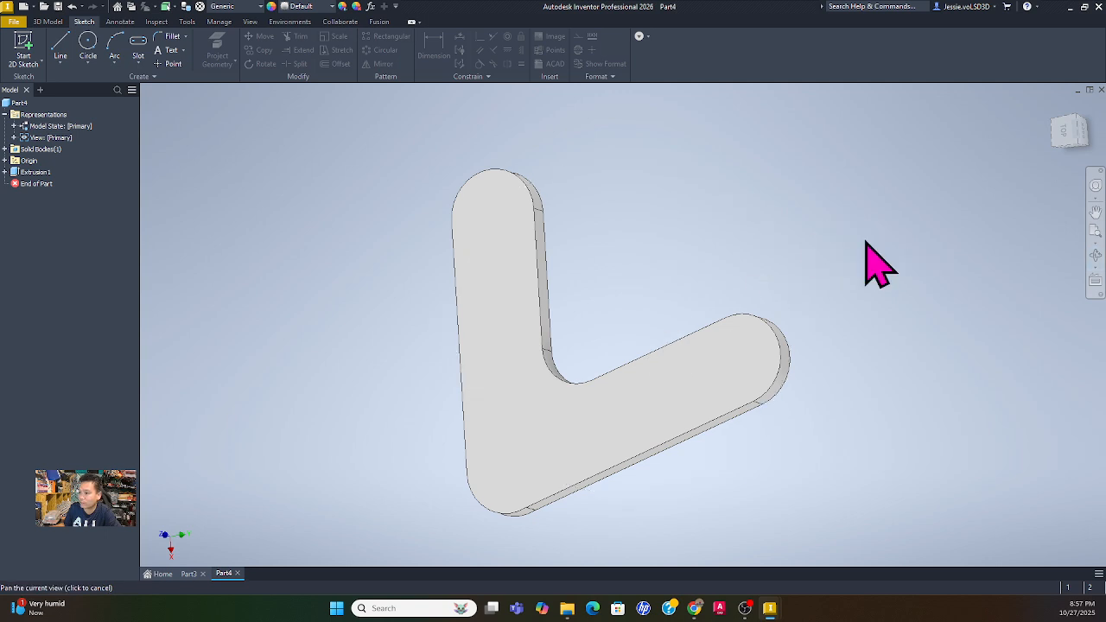
{"action": "right_click", "coordinate": [1054, 107]}
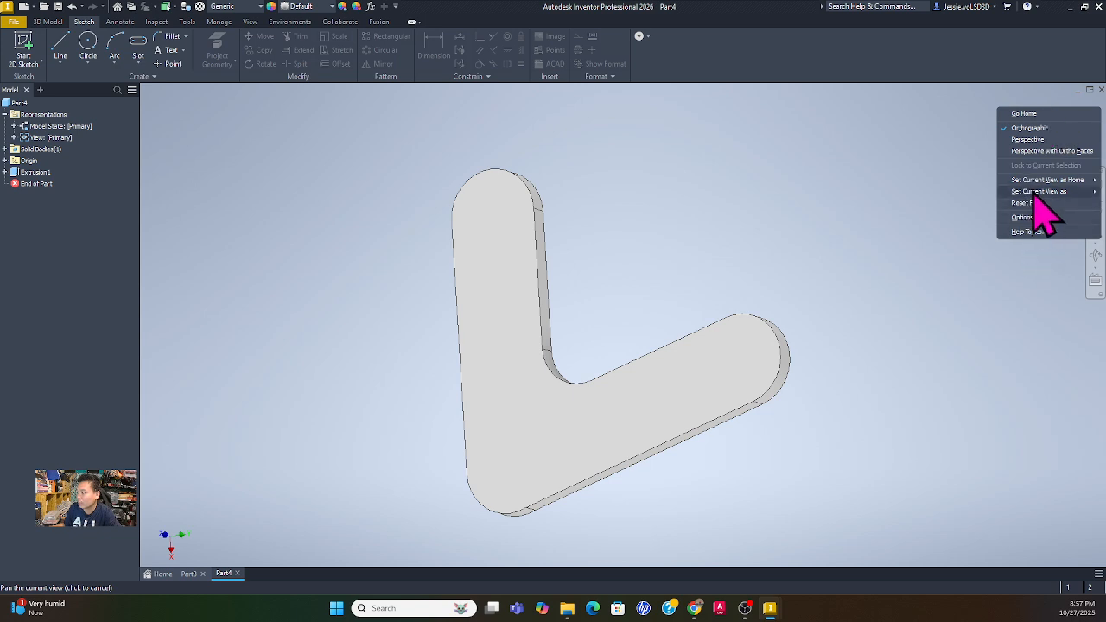
{"action": "mouse_move", "coordinate": [1035, 192]}
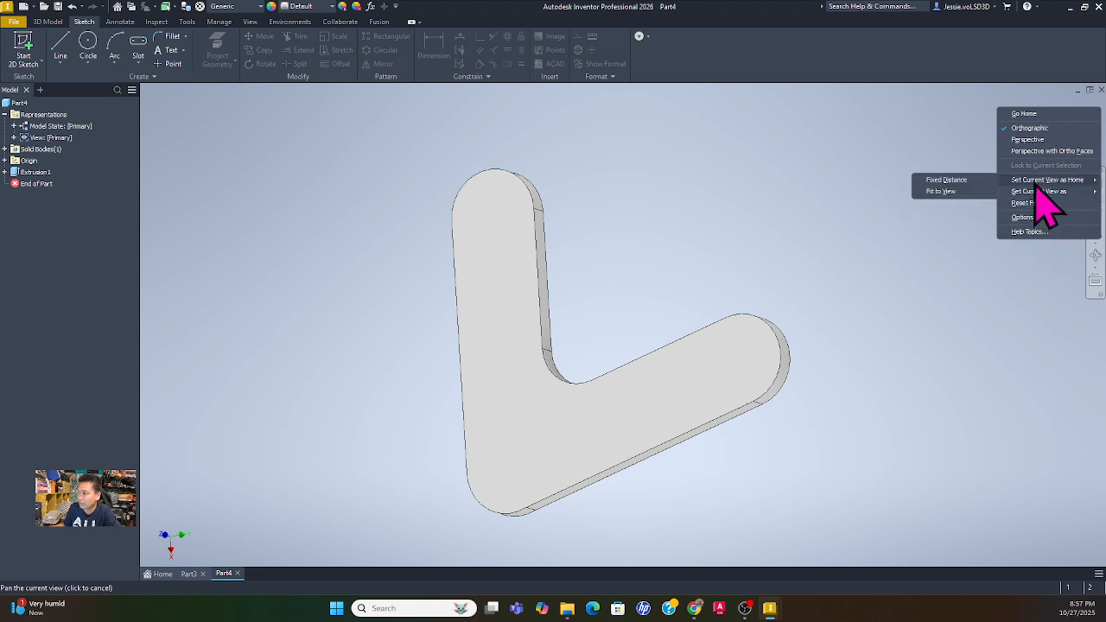
{"action": "left_click", "coordinate": [947, 182]}
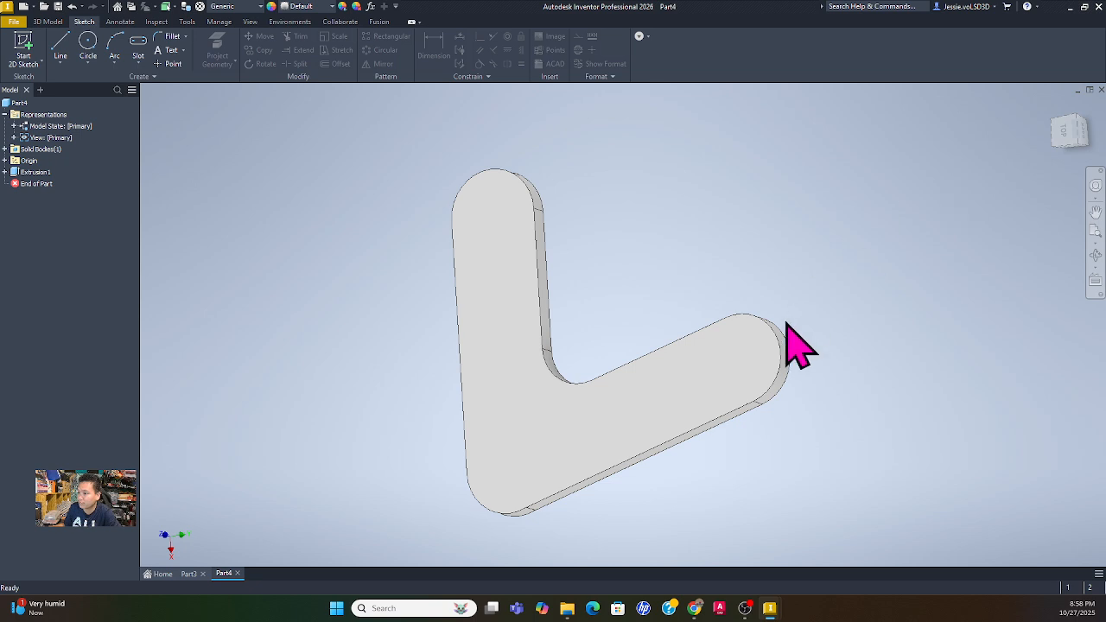
- View the part from several other corner and edge orientations, and return to the newly set home view
{"action": "left_click", "coordinate": [1061, 132]}
{"action": "left_click", "coordinate": [1057, 142]}
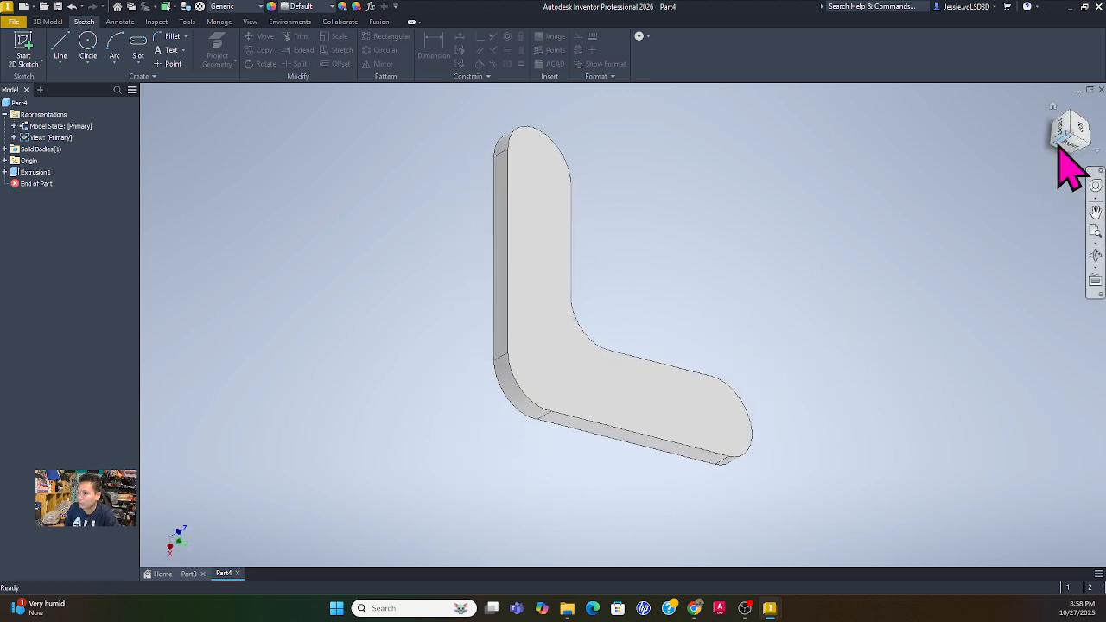
{"action": "left_click", "coordinate": [1090, 144]}
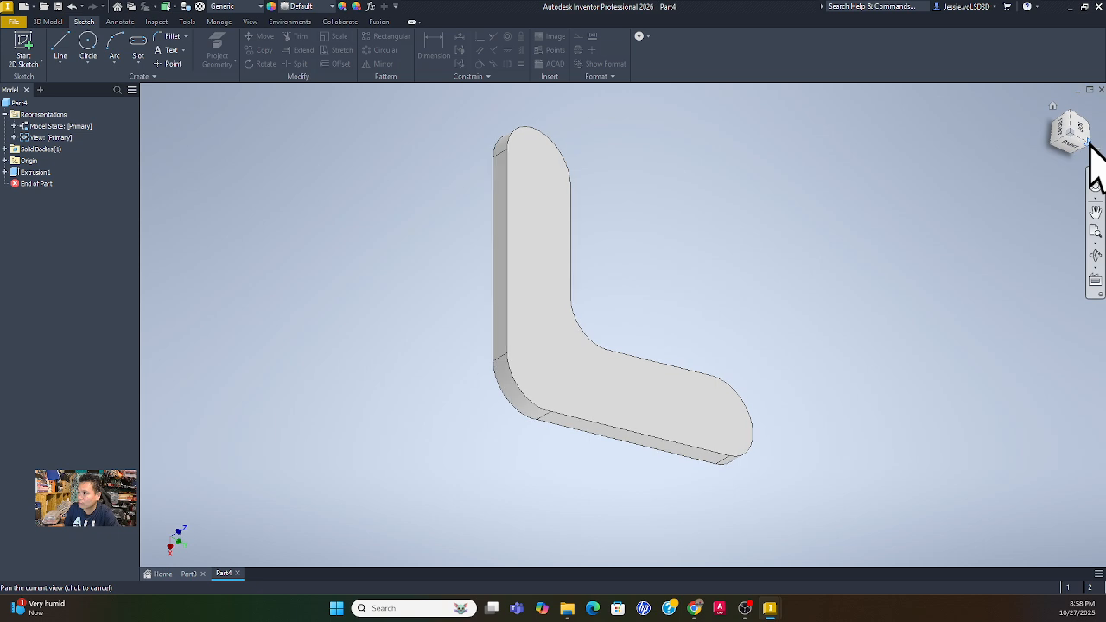
{"action": "left_click", "coordinate": [1076, 158]}
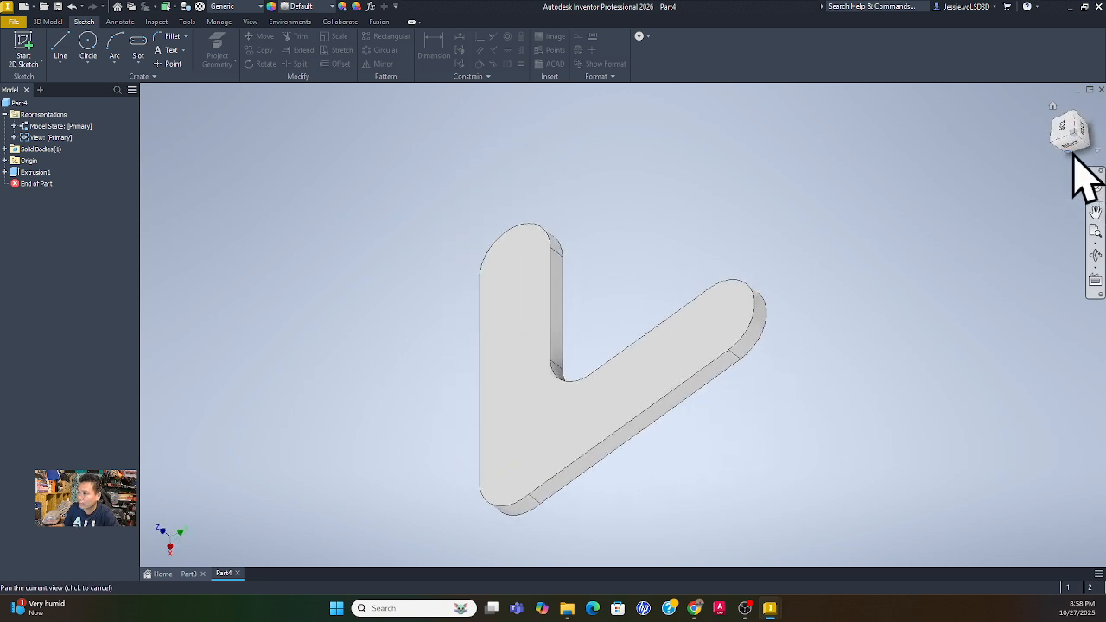
{"action": "left_click", "coordinate": [1056, 110]}
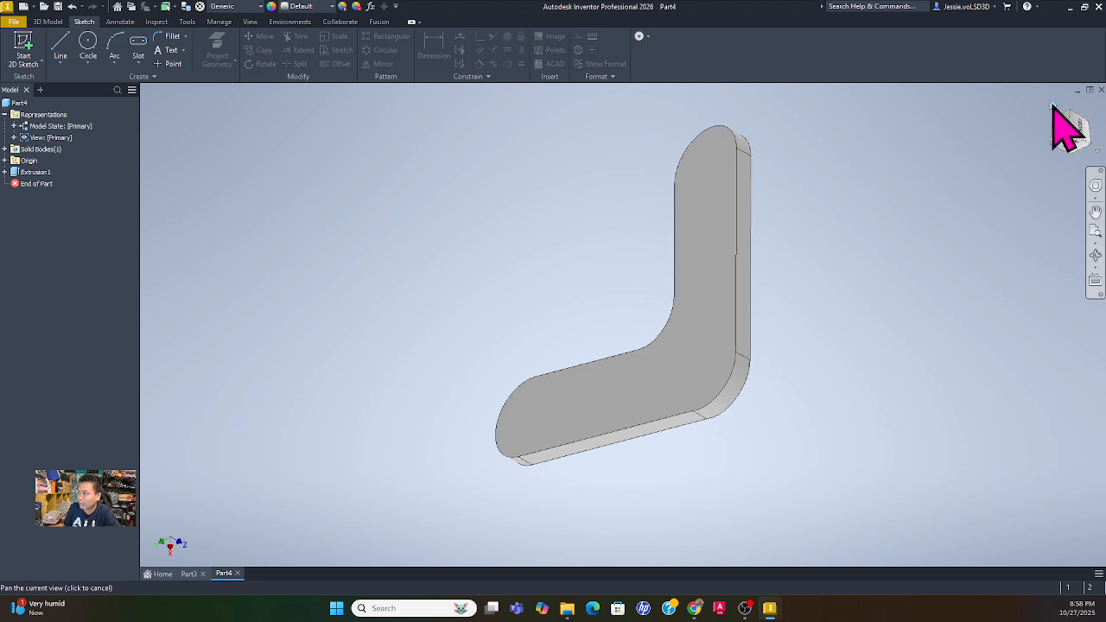